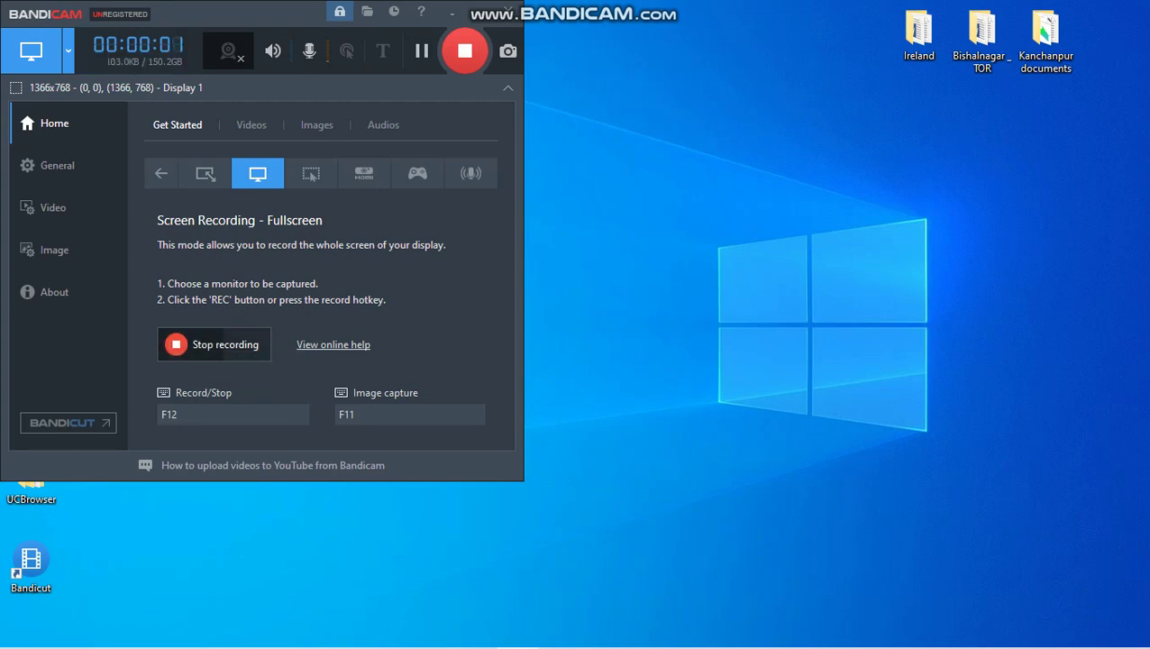
Clear the recorder window out of the way and switch to the open Google Earth Pro window.
click(477, 13)
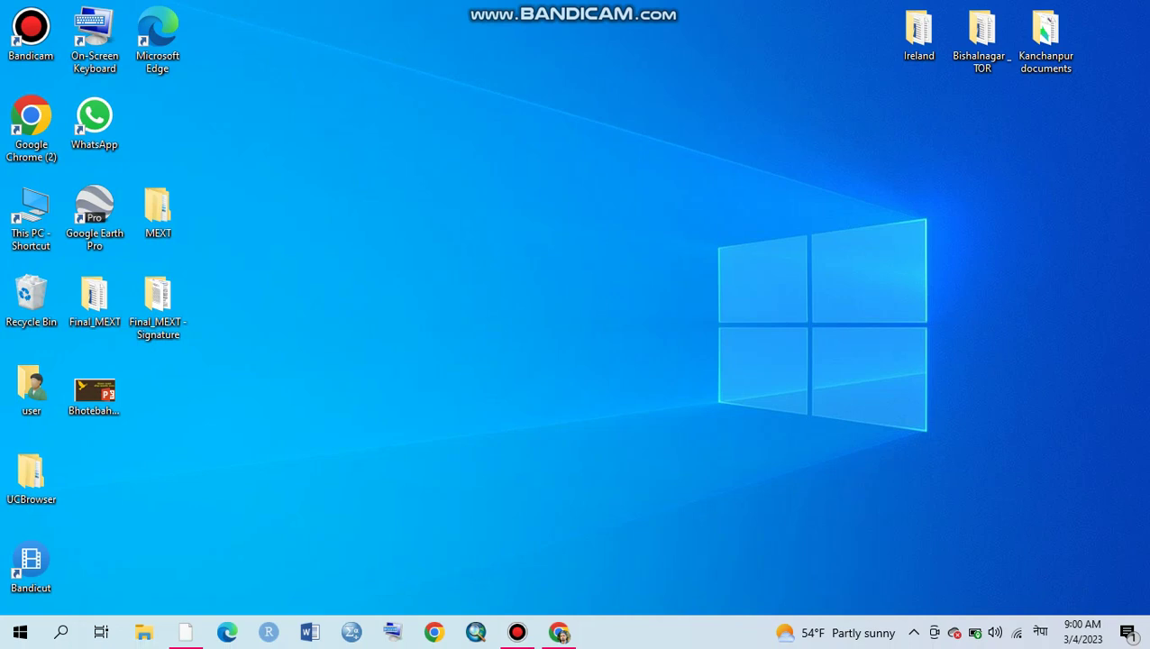
mouse_move(185, 631)
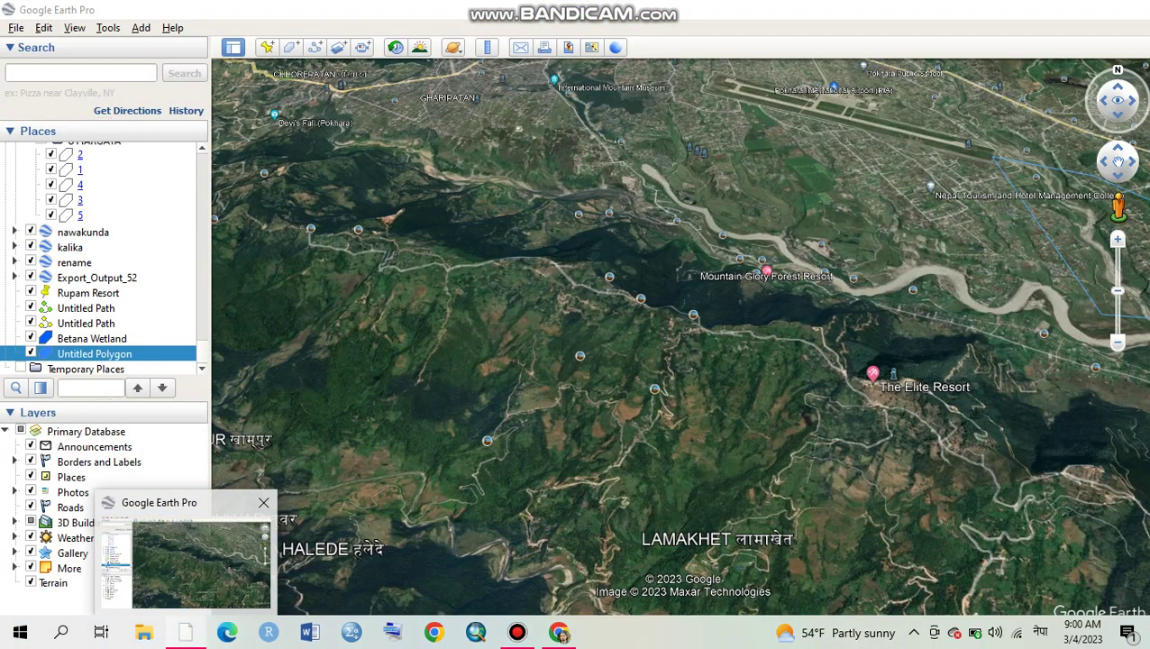
click(189, 563)
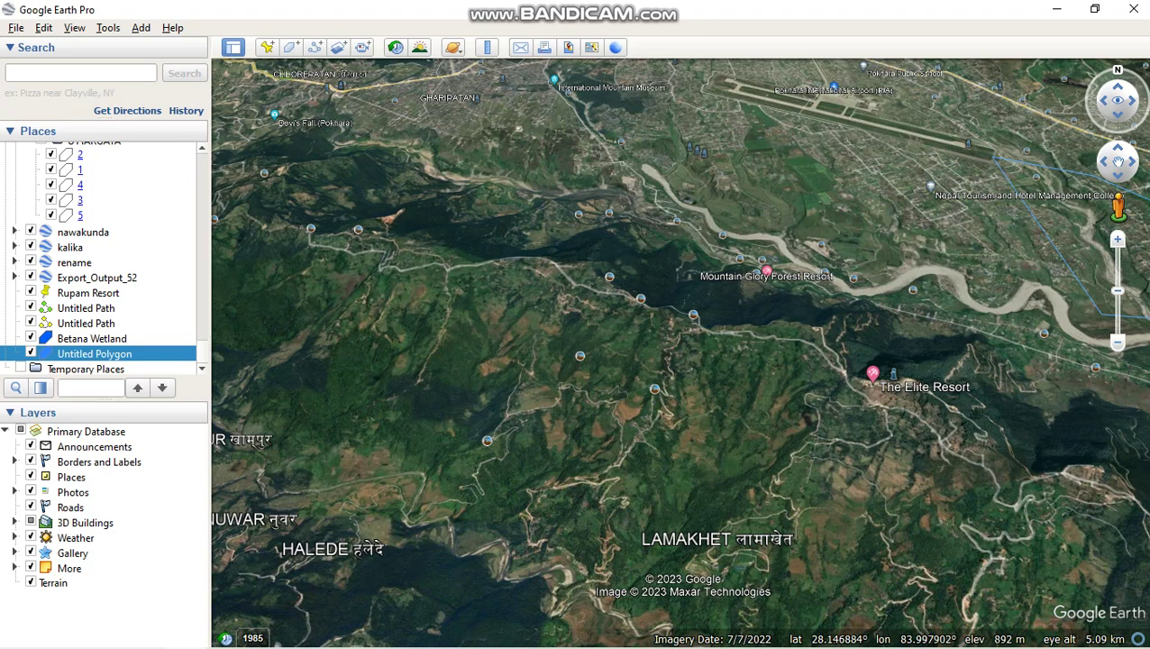
Frame the whole runway of Pokhara International Airport in the view and start a Save Image map layout.
drag(793, 230, 656, 497)
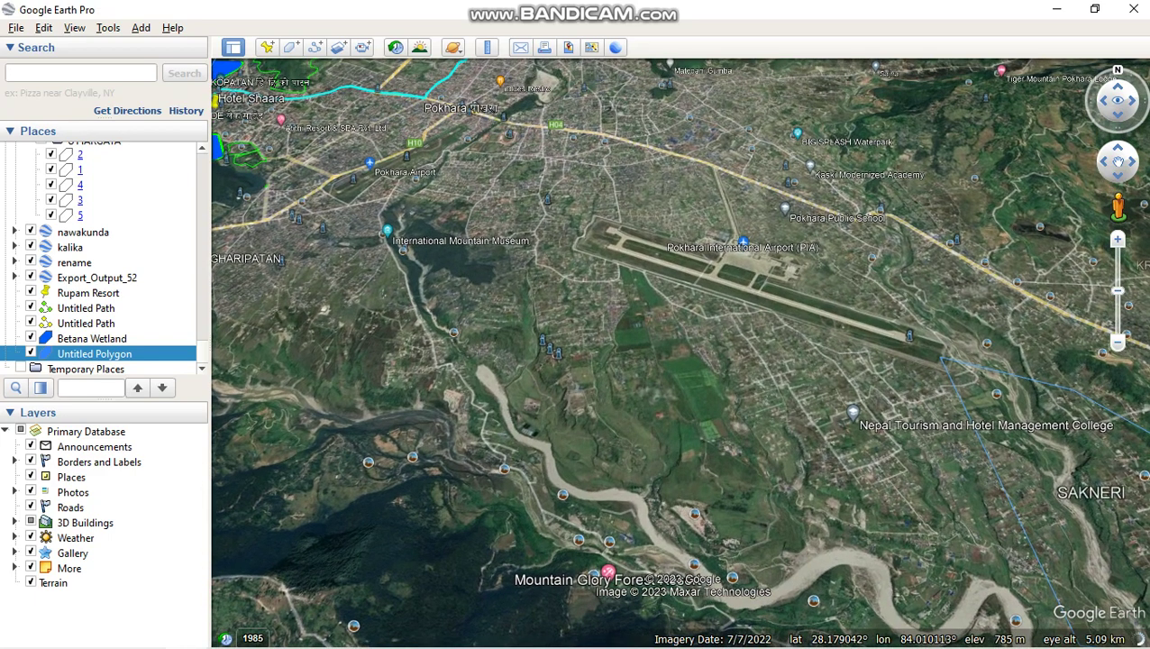
key(Up)
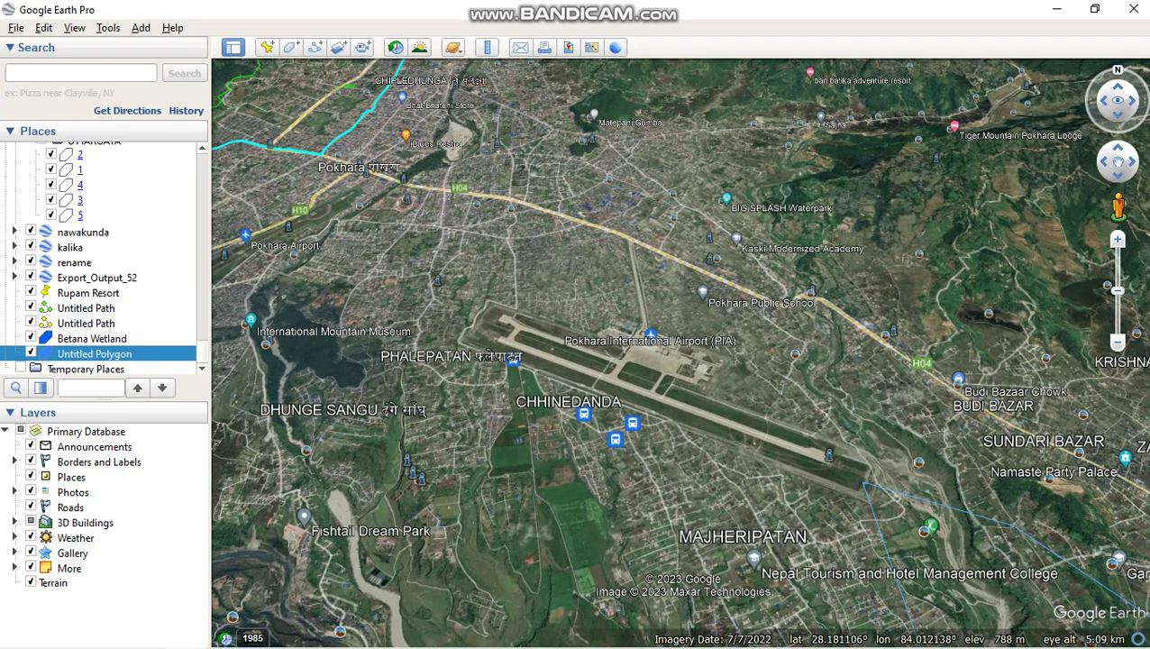
scroll(613, 410, up, 3)
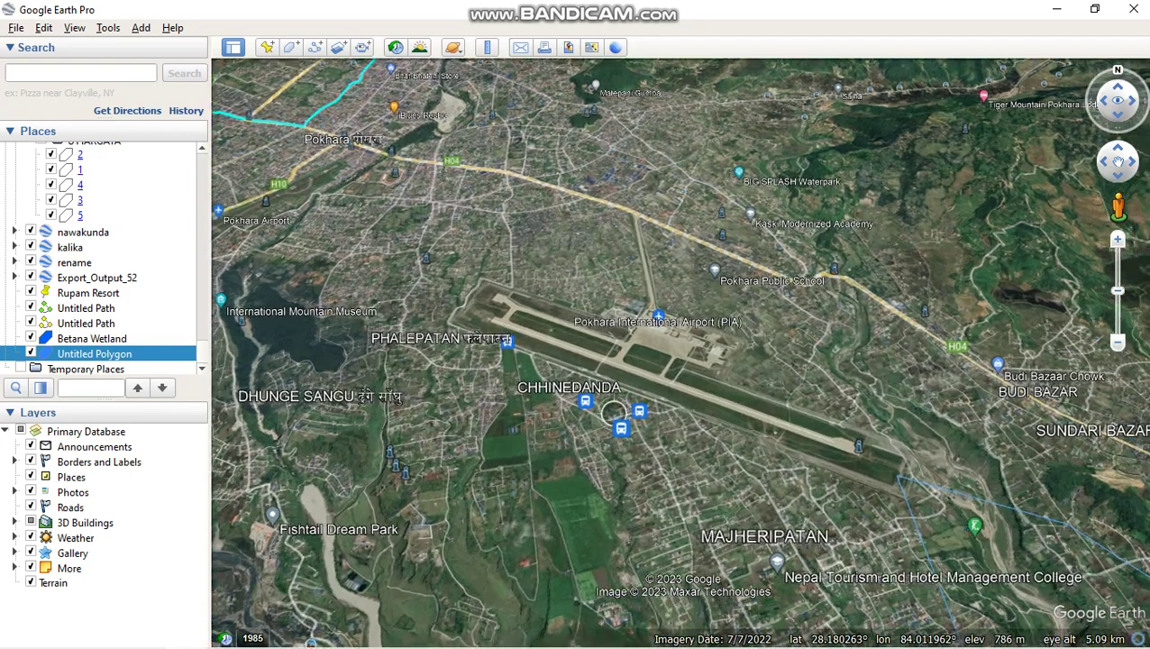
scroll(613, 411, down, 3)
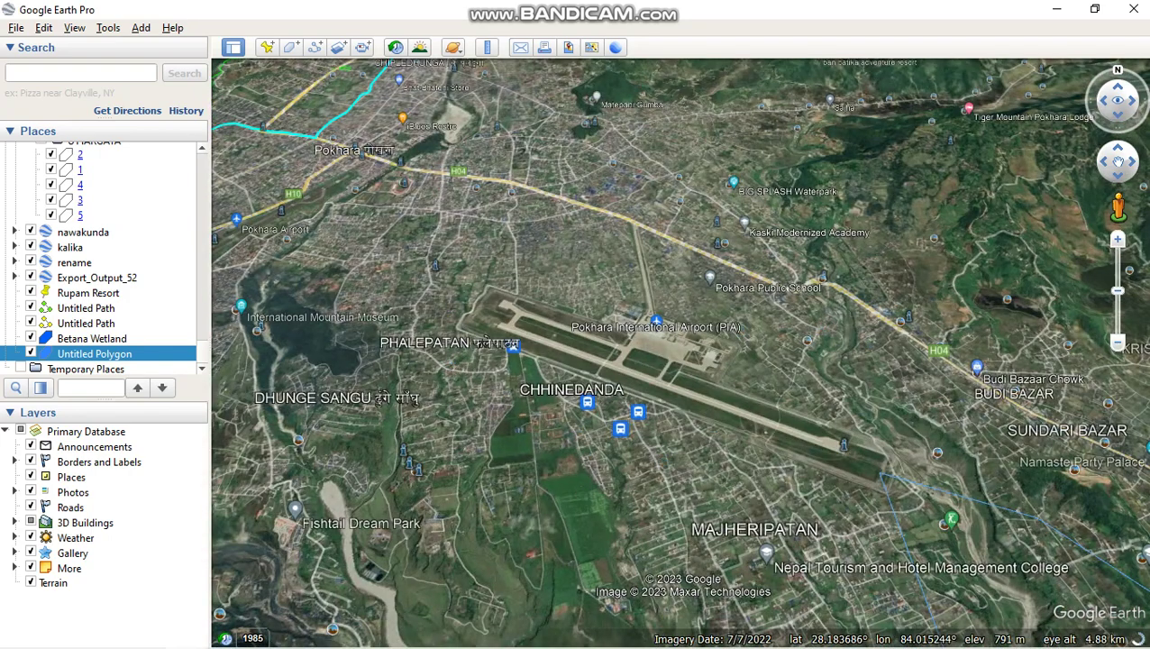
drag(734, 347, 714, 360)
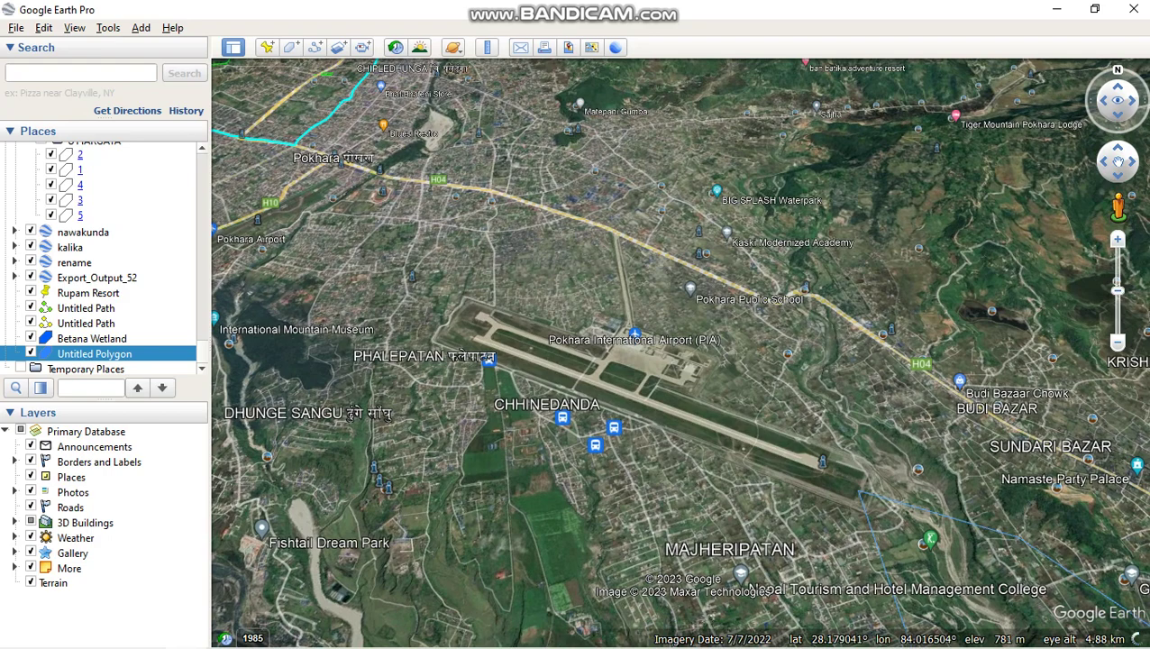
scroll(660, 451, up, 3)
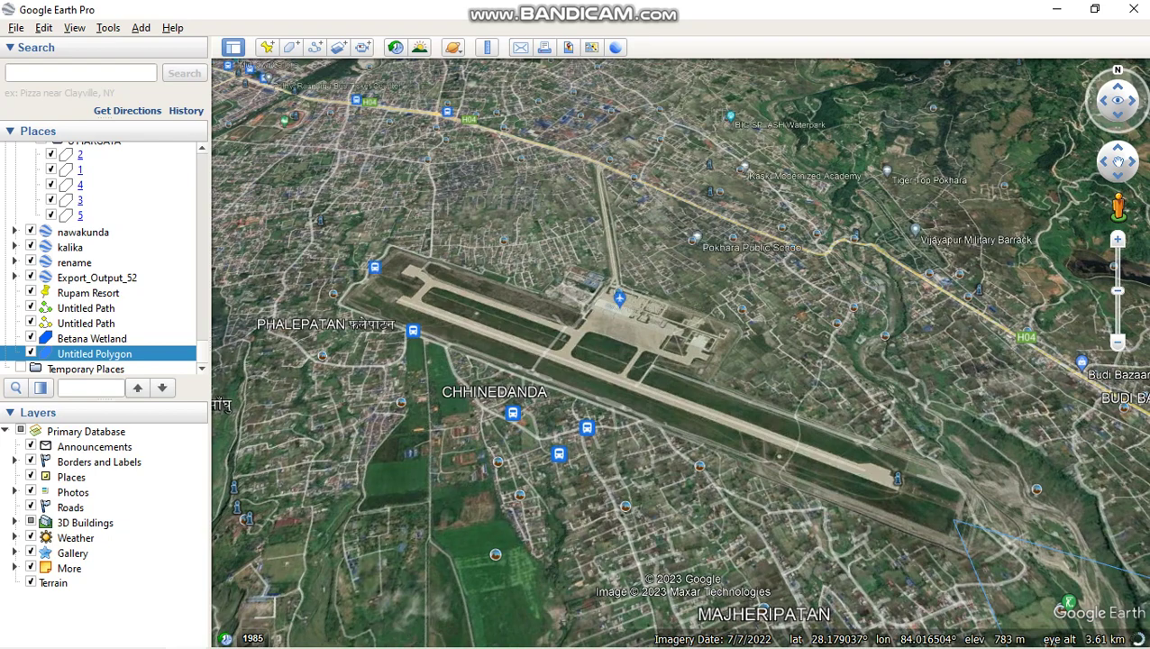
scroll(655, 462, up, 3)
scroll(655, 462, down, 2)
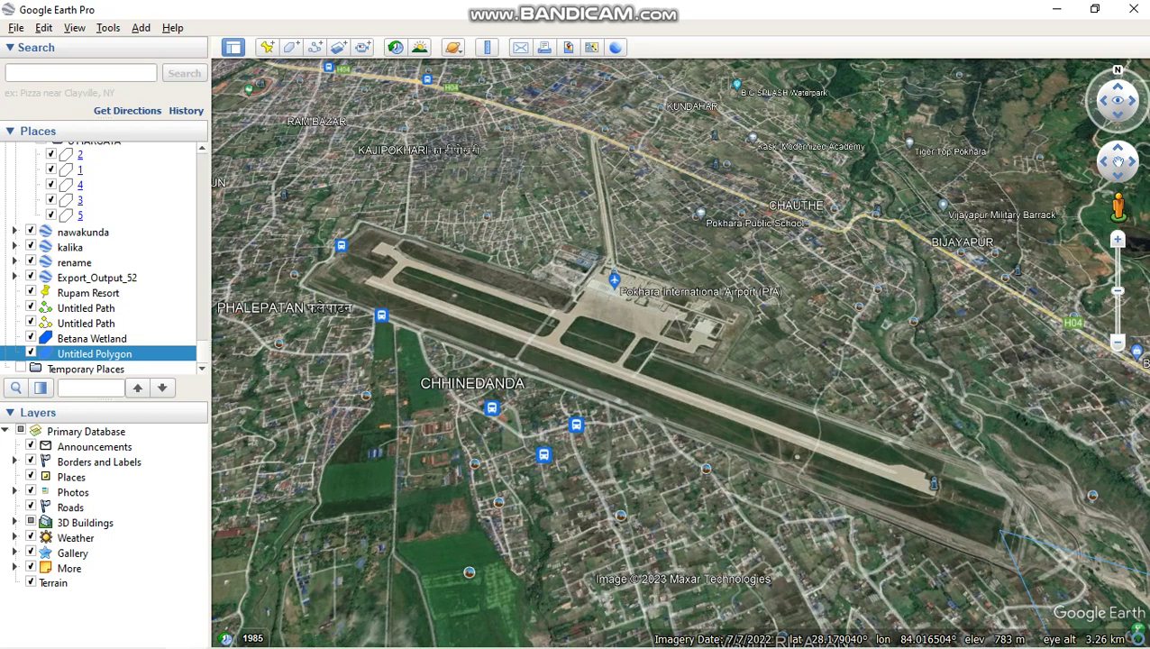
scroll(657, 464, up, 3)
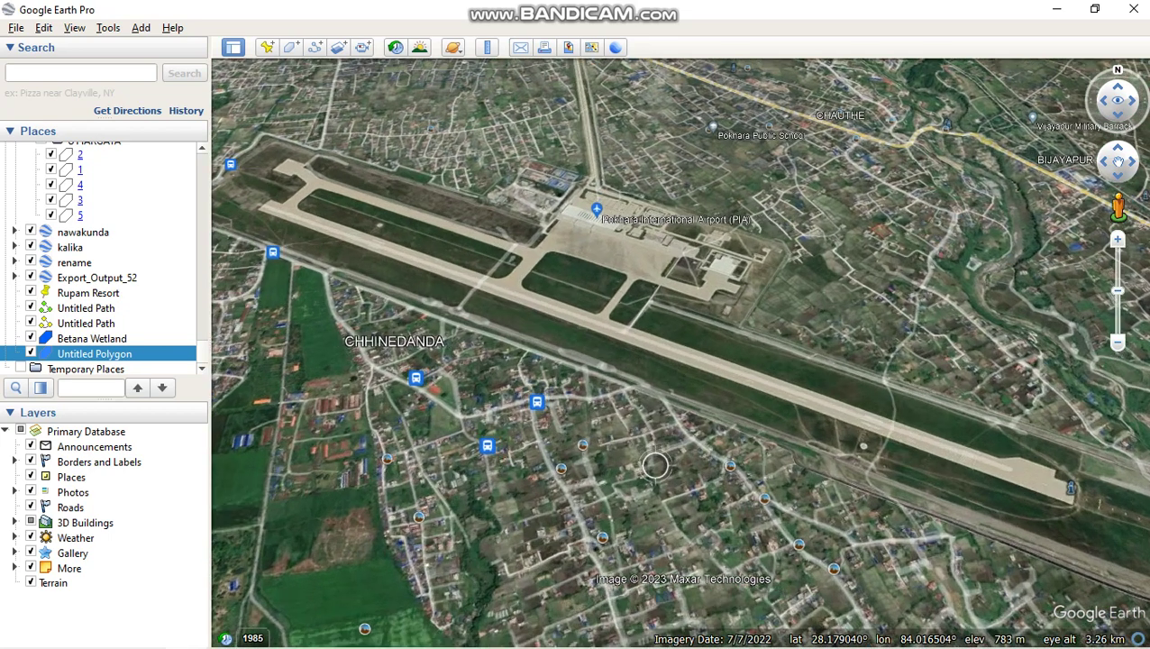
scroll(658, 464, down, 2)
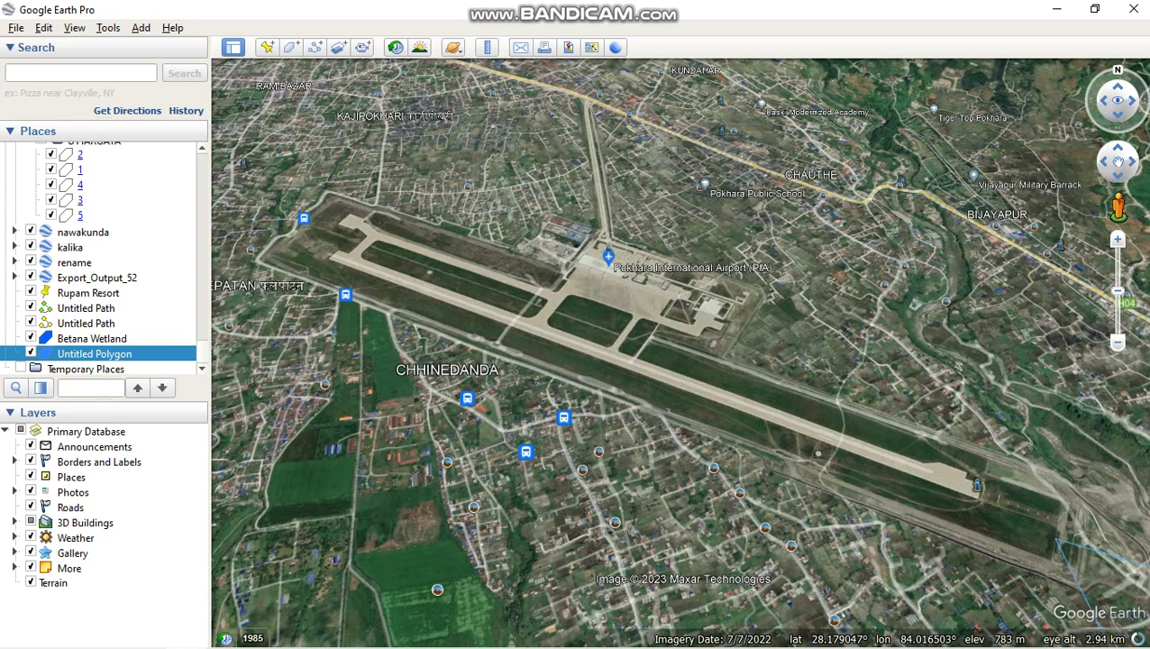
drag(658, 465, 697, 438)
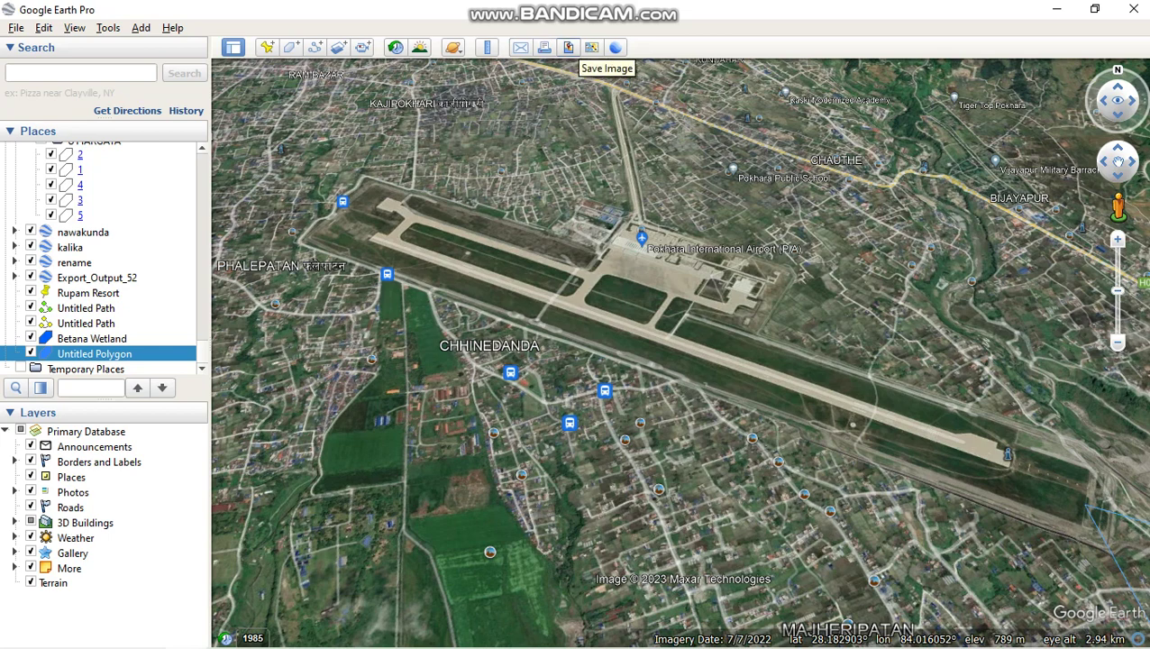
click(568, 47)
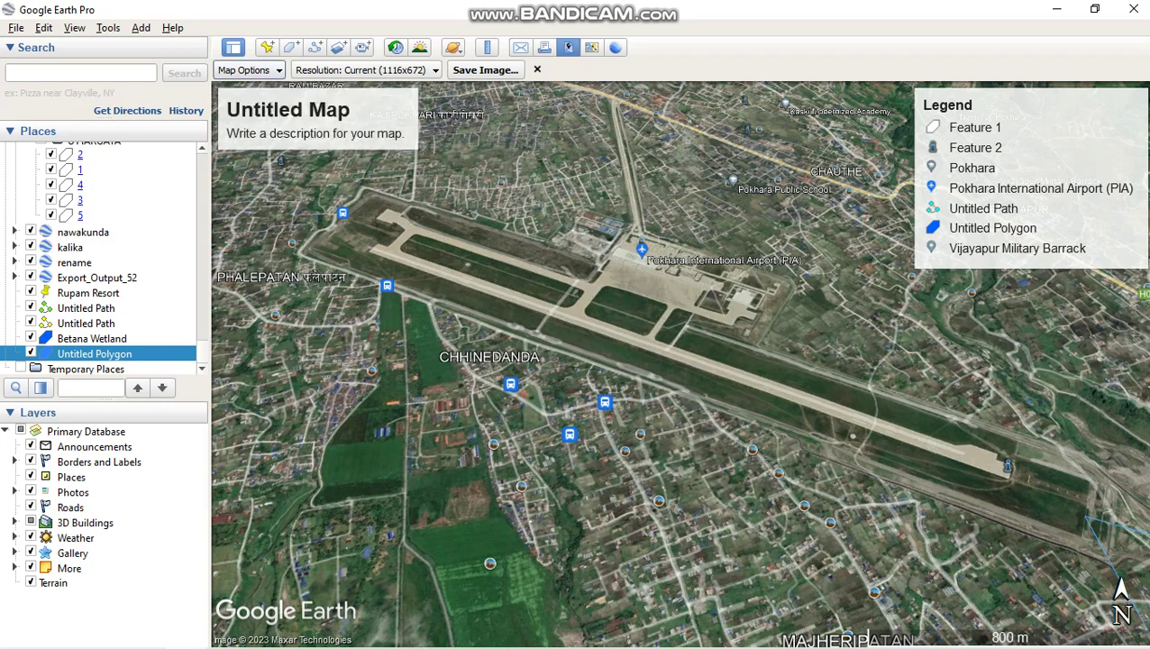
Try hiding the legend and the title and description in the map elements, and restore both.
click(250, 70)
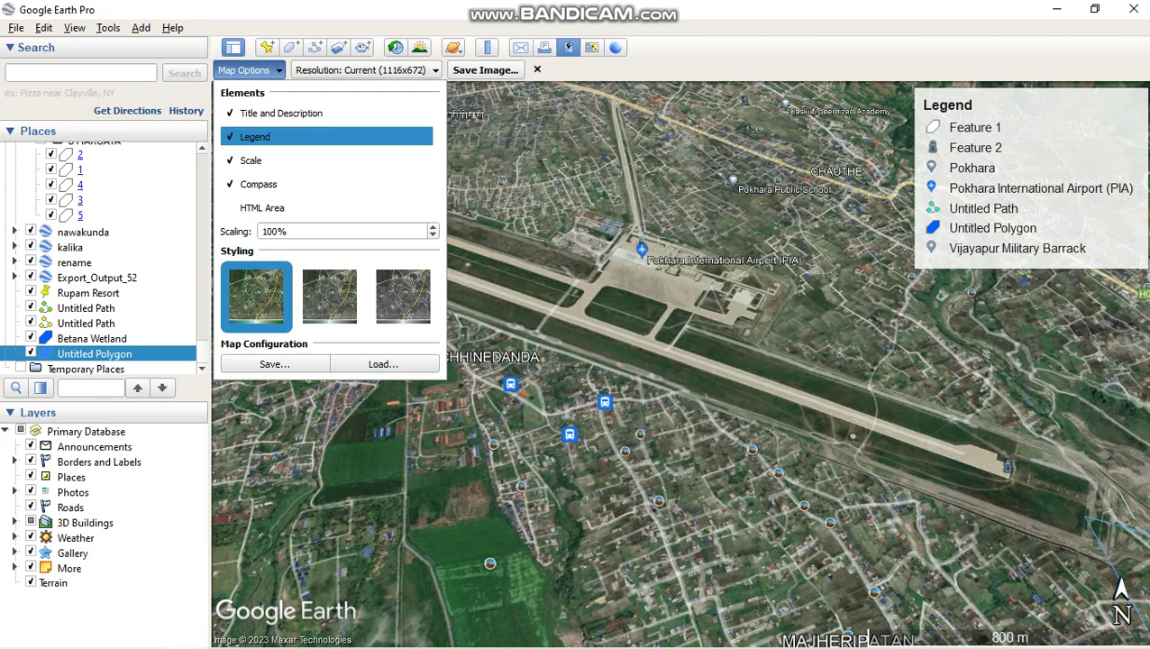
click(254, 136)
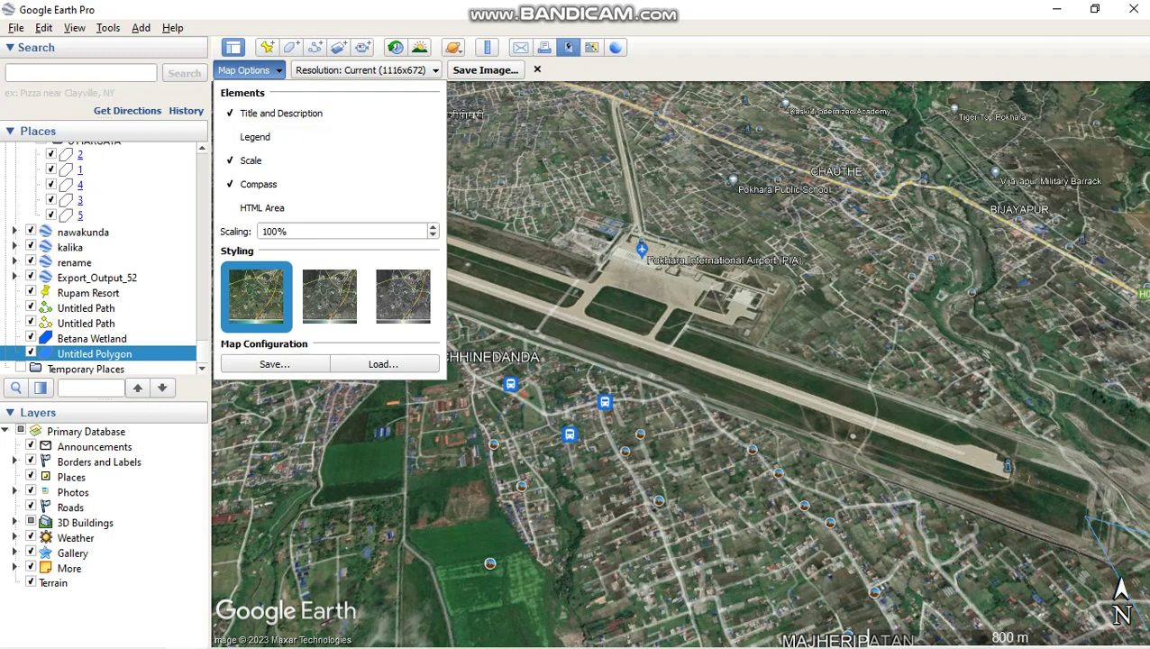
click(281, 112)
click(280, 113)
click(255, 136)
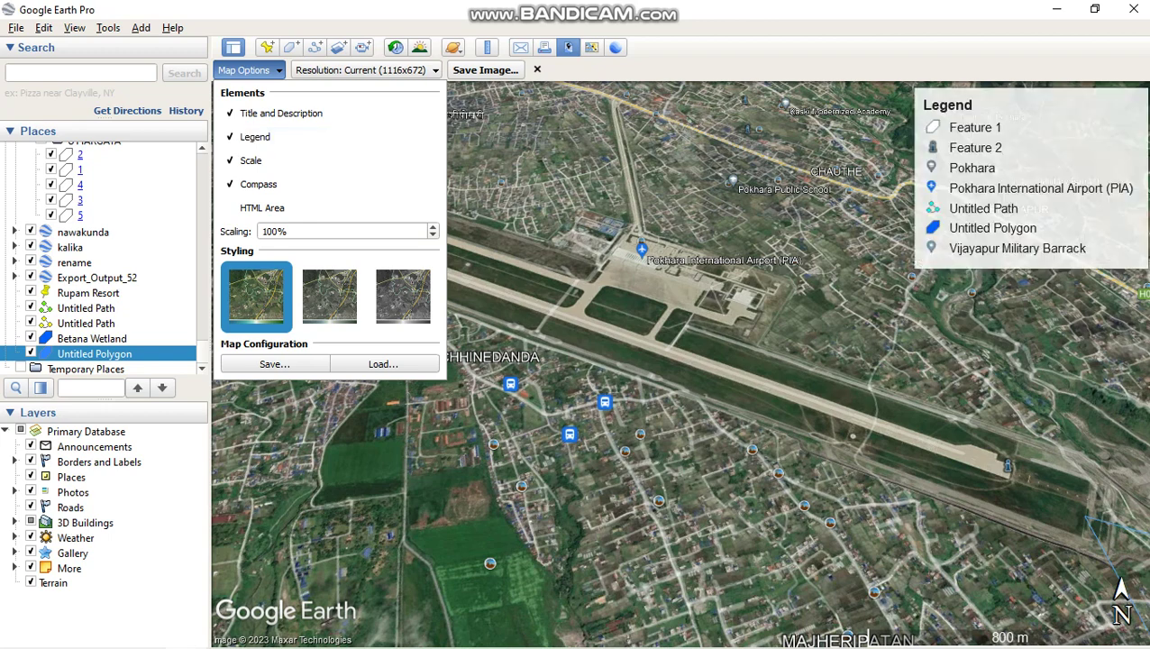
click(249, 70)
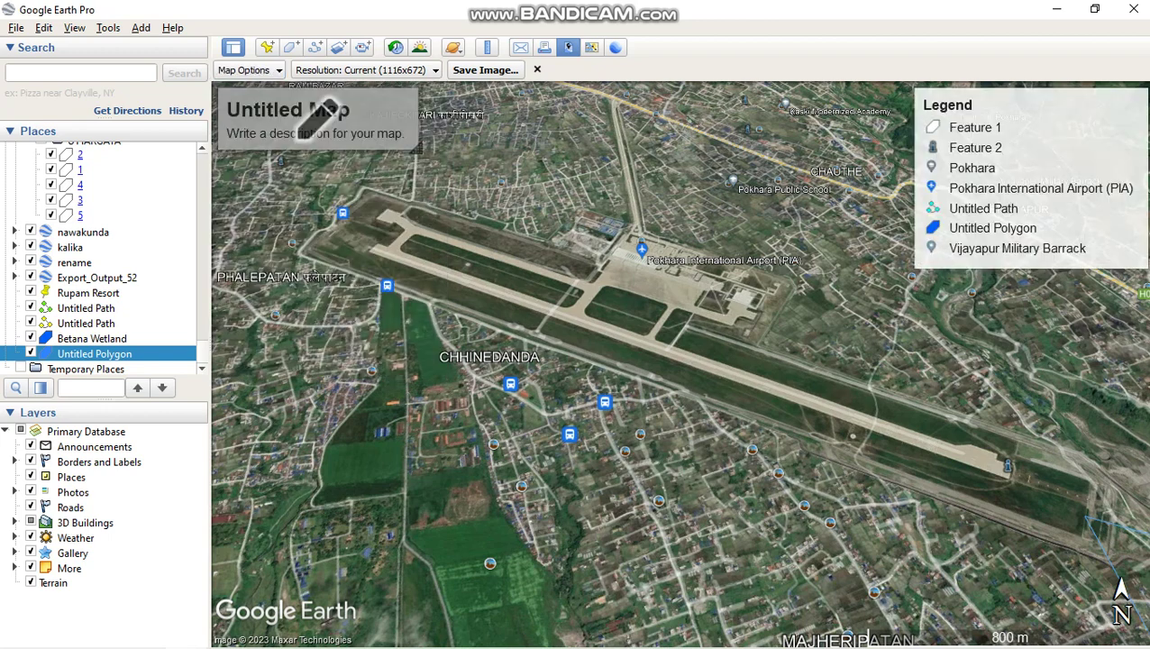
Change the map layout's title to "Study Area".
double_click(320, 118)
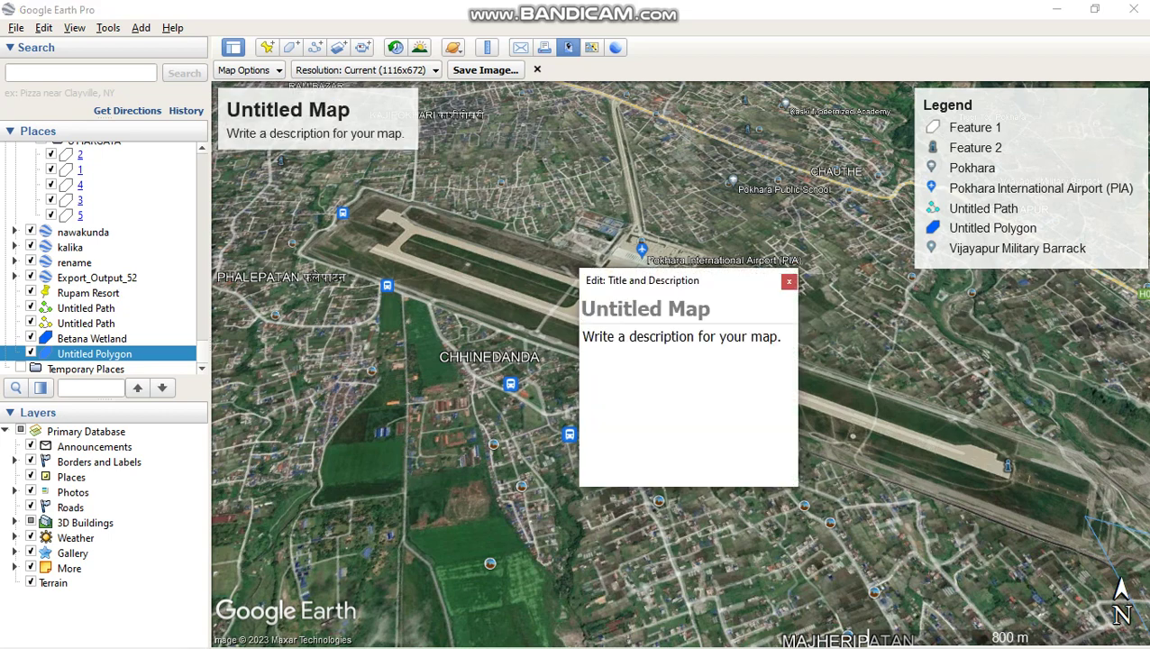
text(श)
key(BackSpace)
text(sT)
key(BackSpace)
key(BackSpace)
text(s)
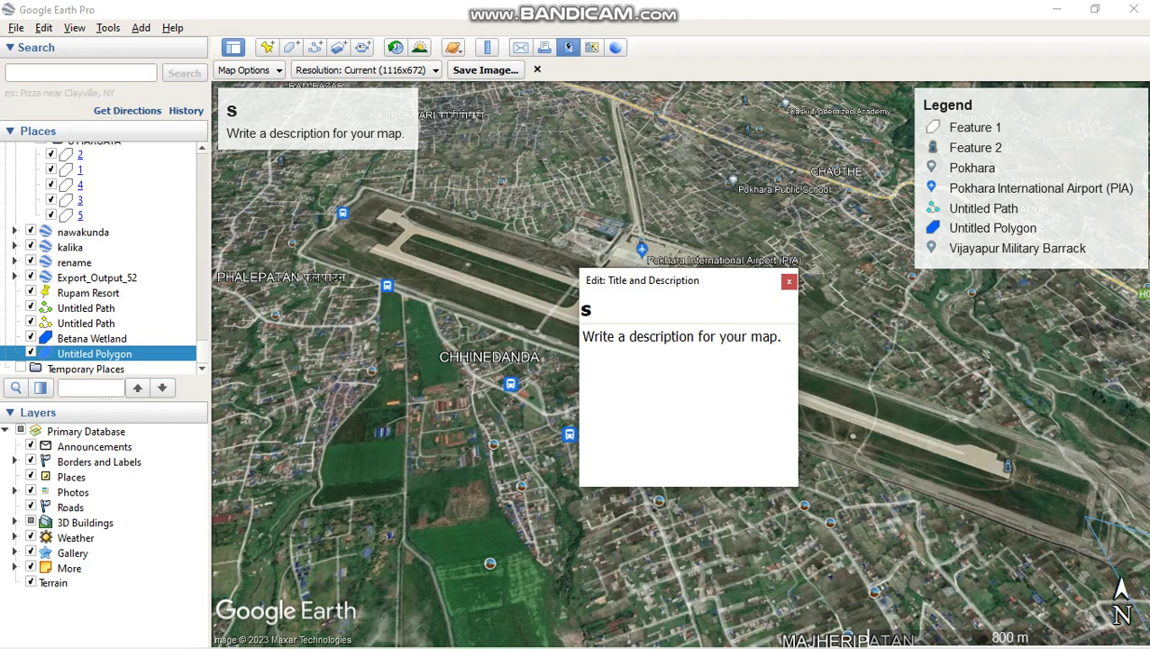
text(S==)
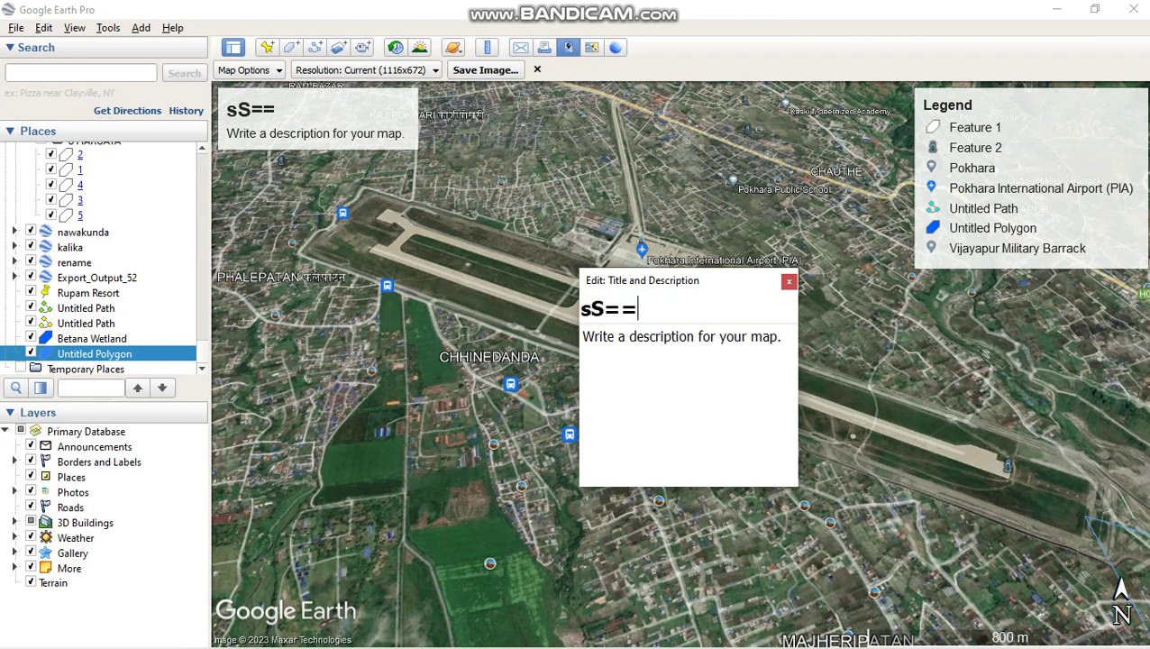
key(BackSpace)
key(BackSpace)
key(BackSpace)
key(BackSpace)
text(S)
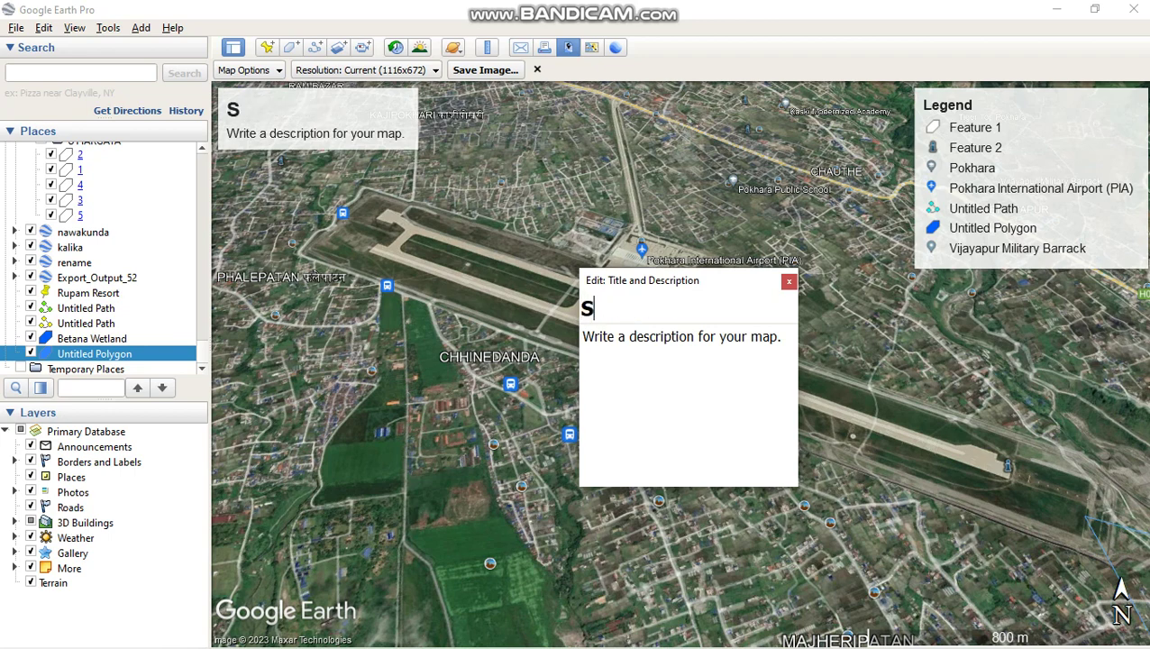
text(tudy A)
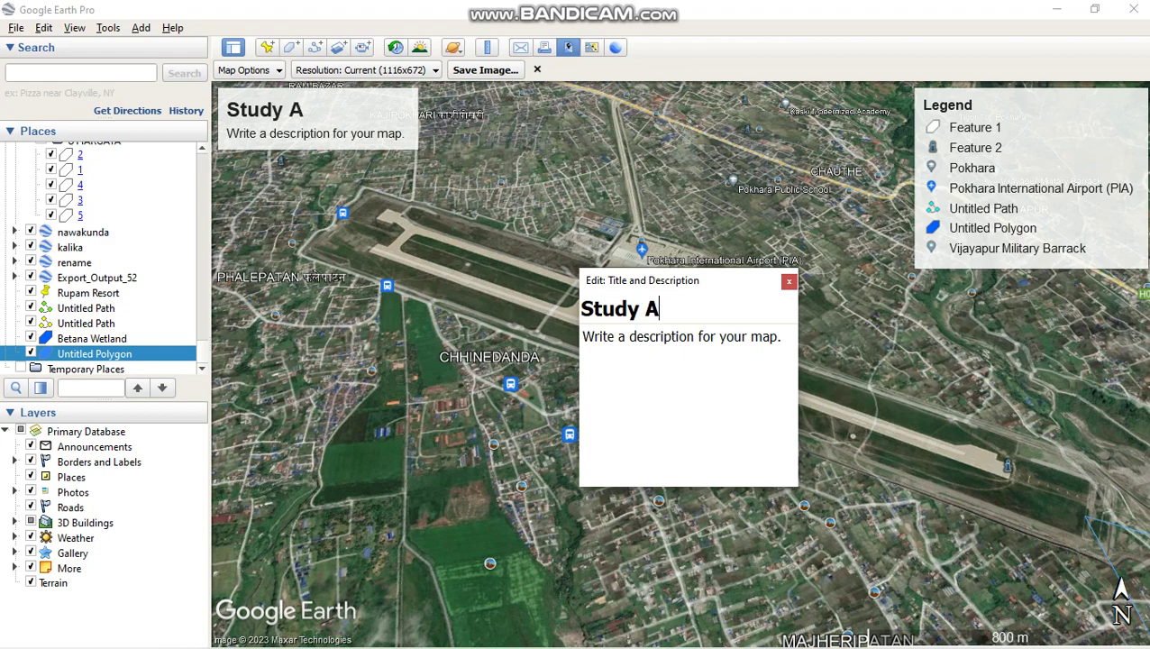
text(rea)
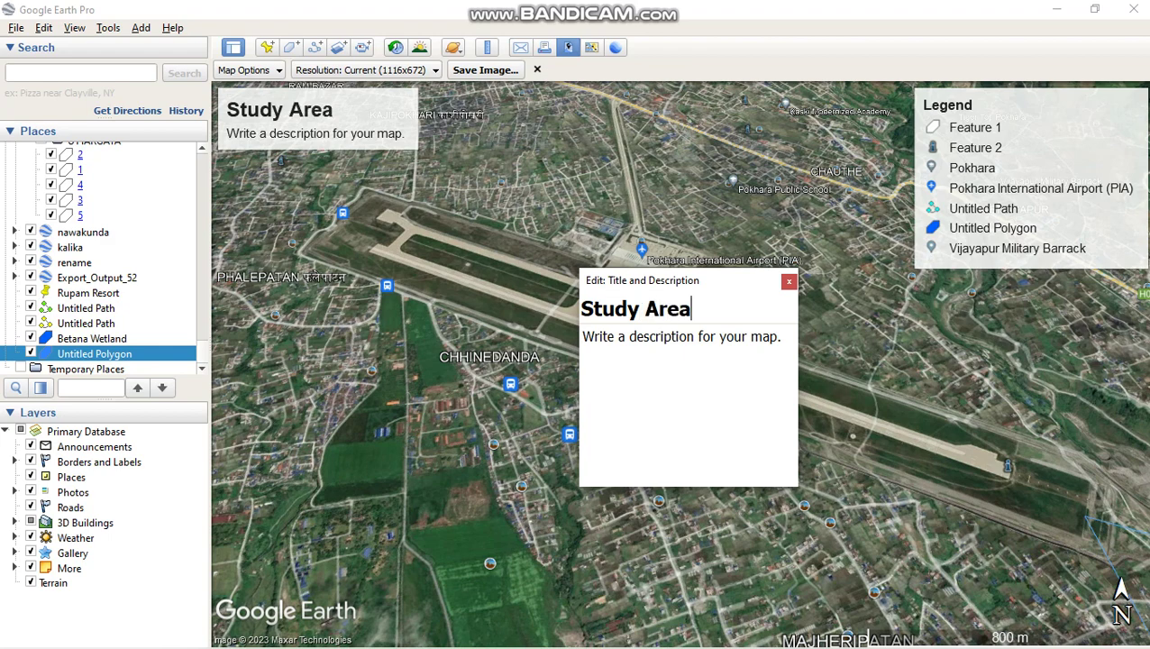
click(788, 281)
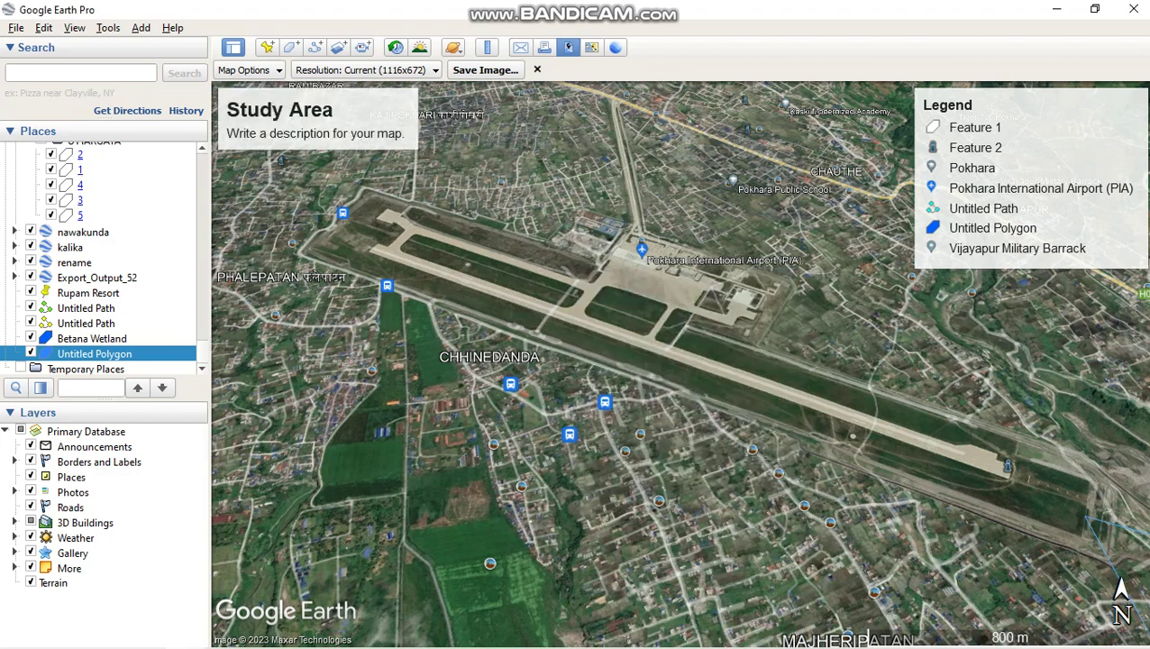
Remove the placeholder description text under the map title, leaving the description empty.
click(321, 115)
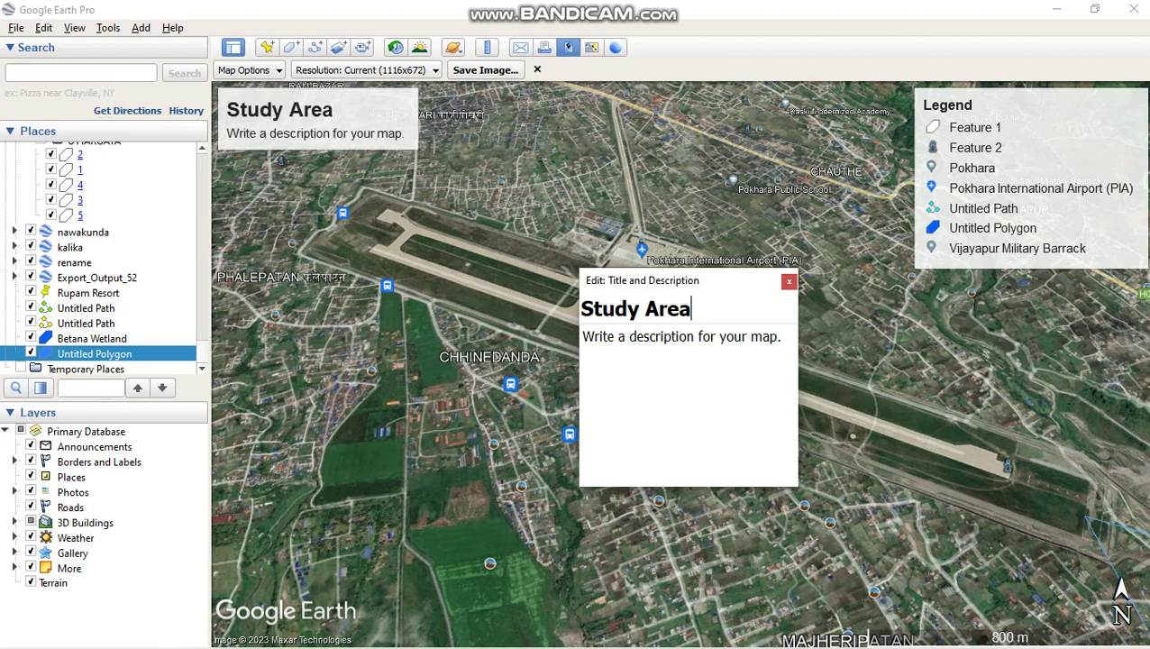
click(583, 336)
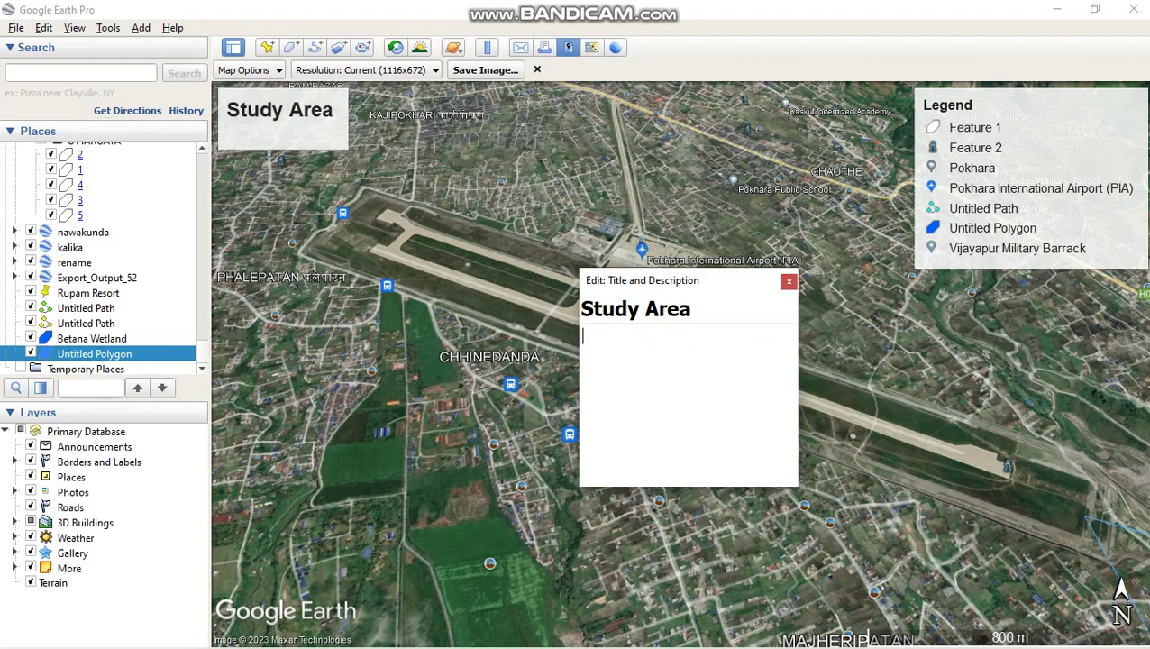
click(789, 281)
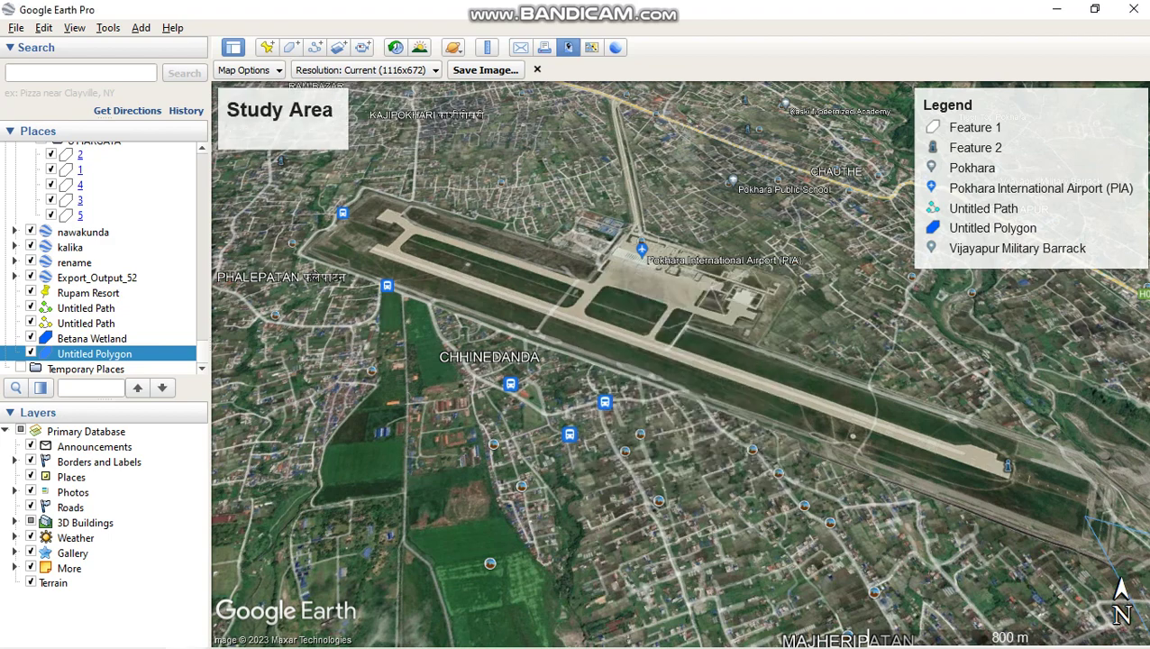
Exclude Feature 1, Feature 2, Pokhara, Untitled Path and Untitled Polygon from the map legend.
click(1032, 178)
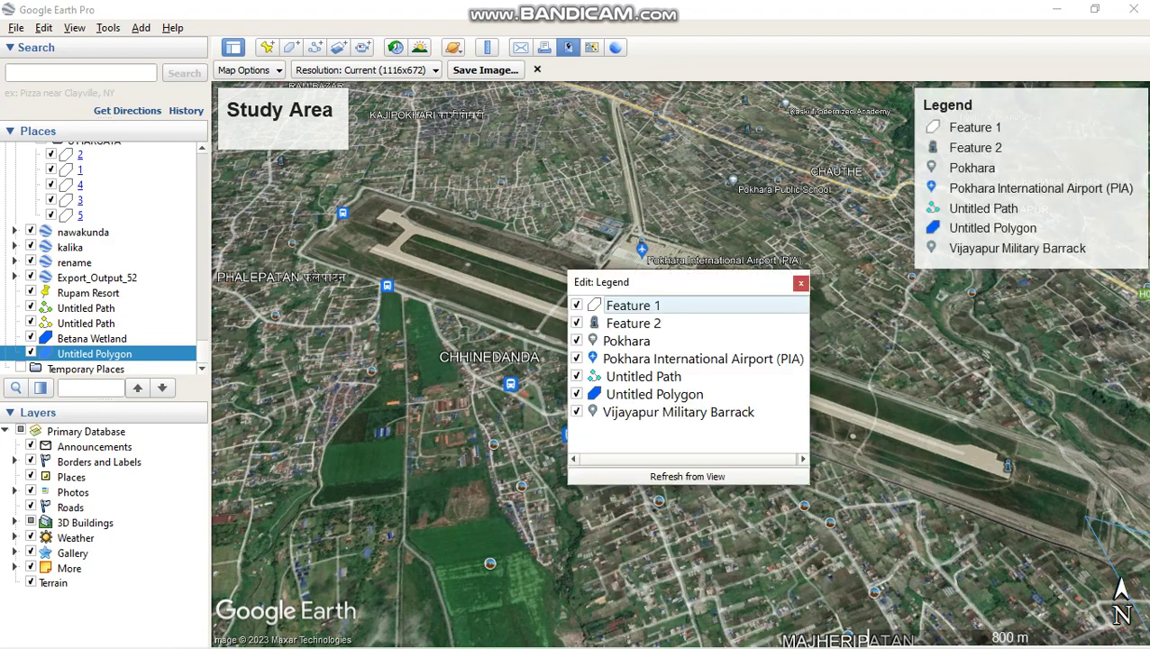
click(576, 305)
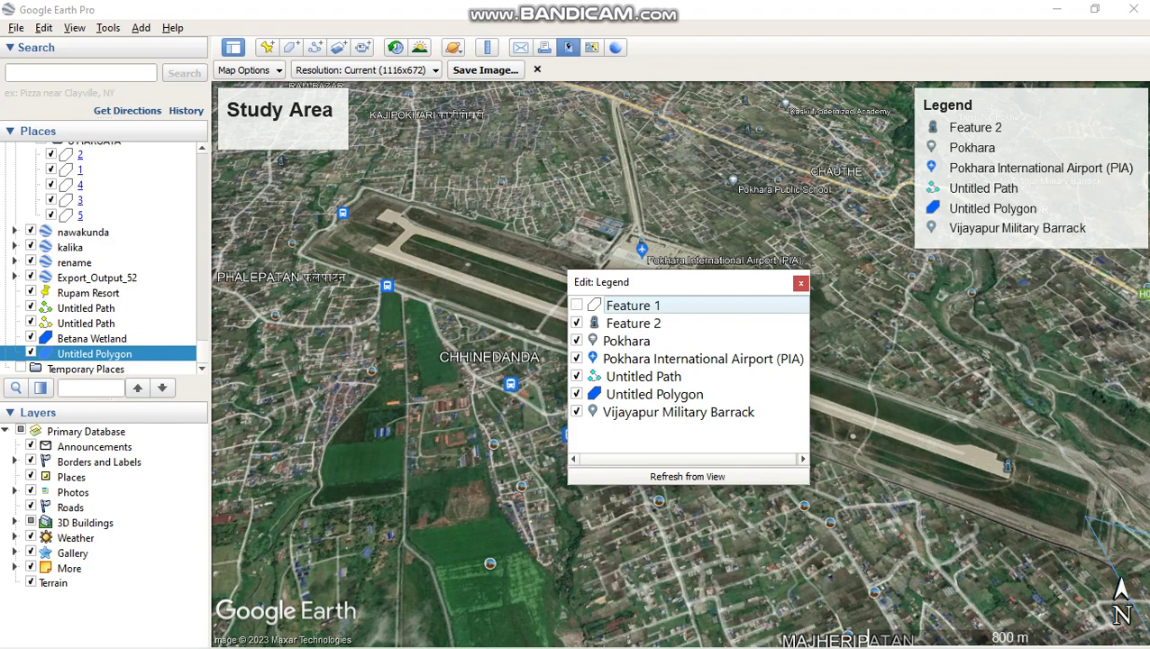
click(575, 323)
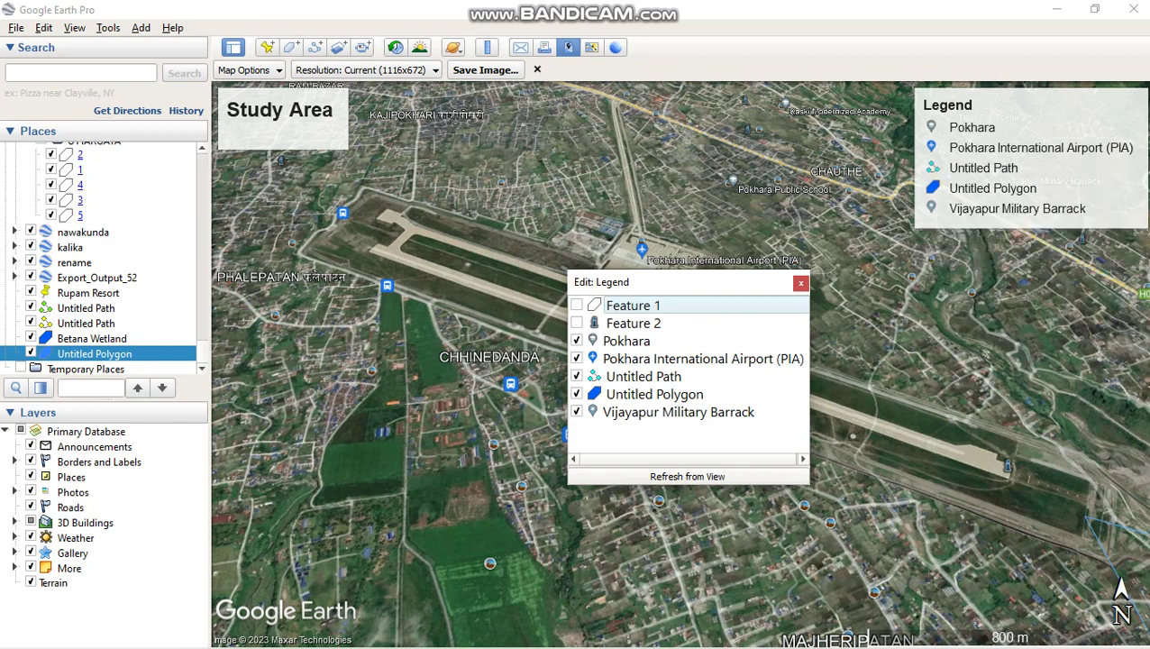
click(576, 339)
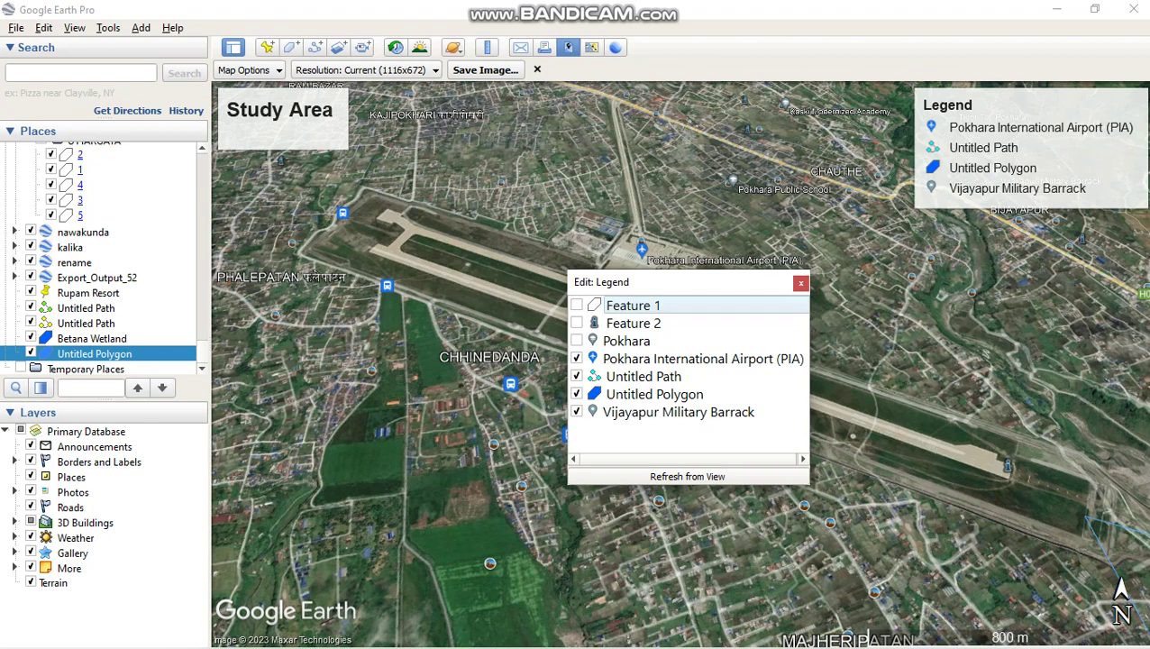
click(576, 376)
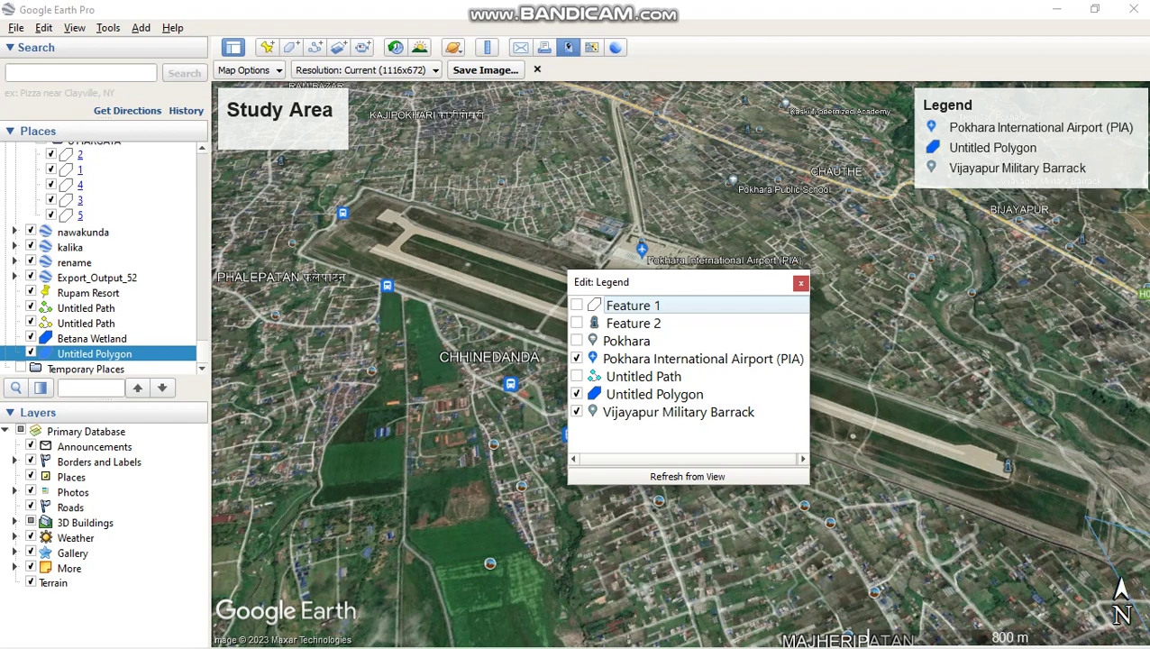
click(576, 394)
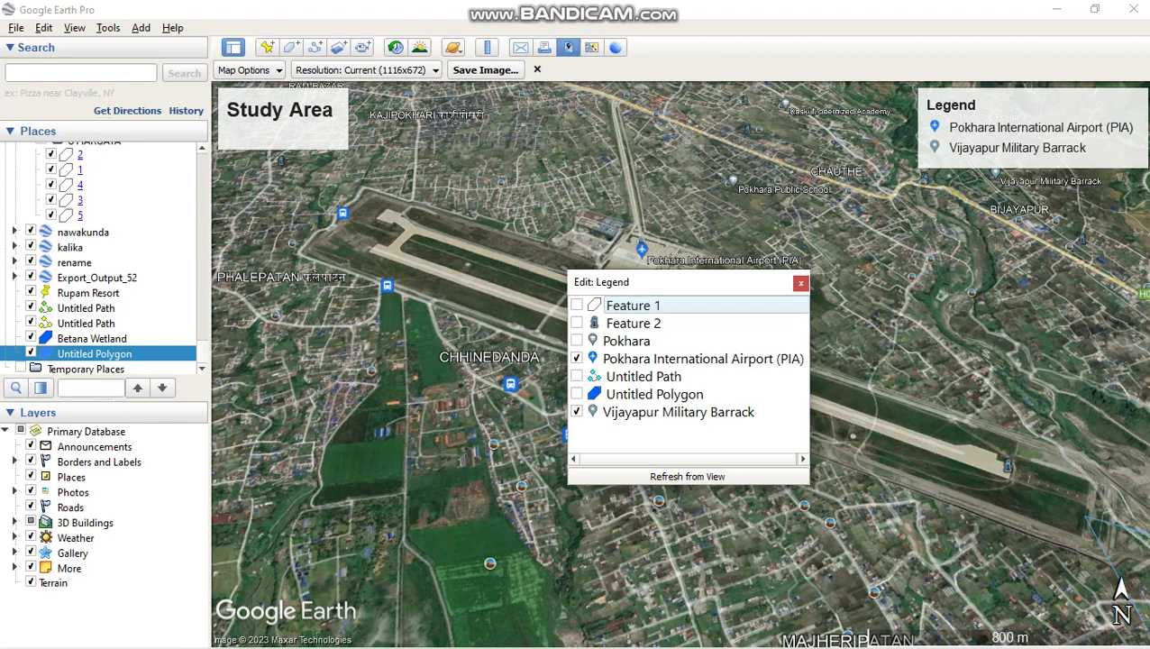
key(Escape)
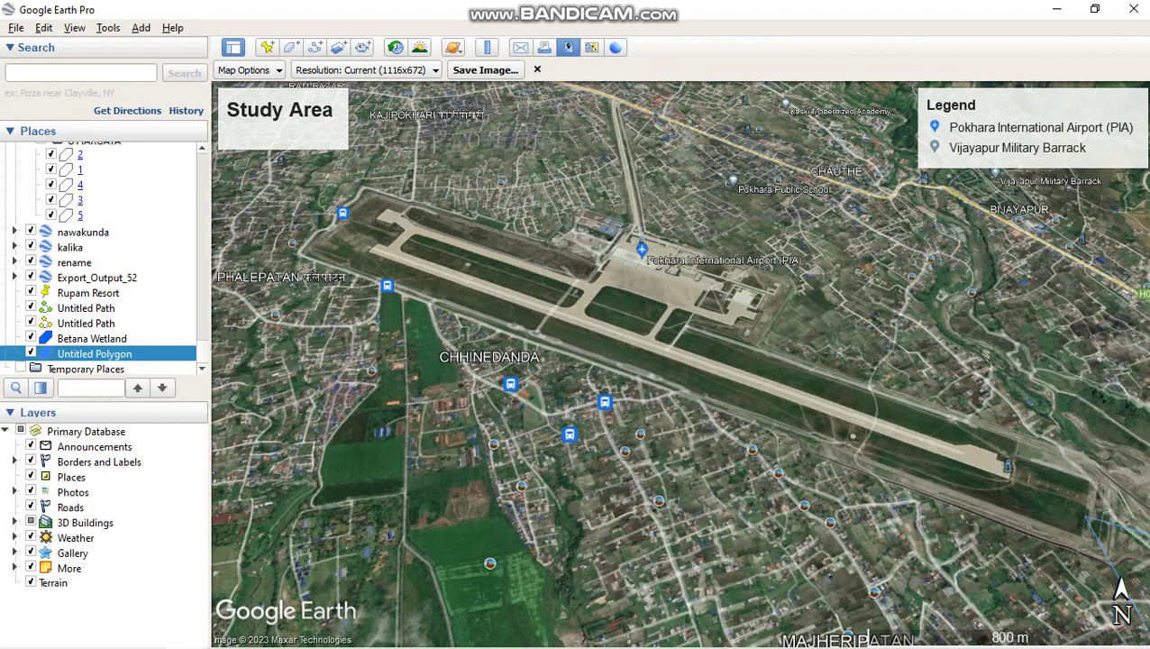
Reposition the north arrow to the map's upper edge north of the airport and the scale bar just below the runway.
drag(1121, 602, 591, 117)
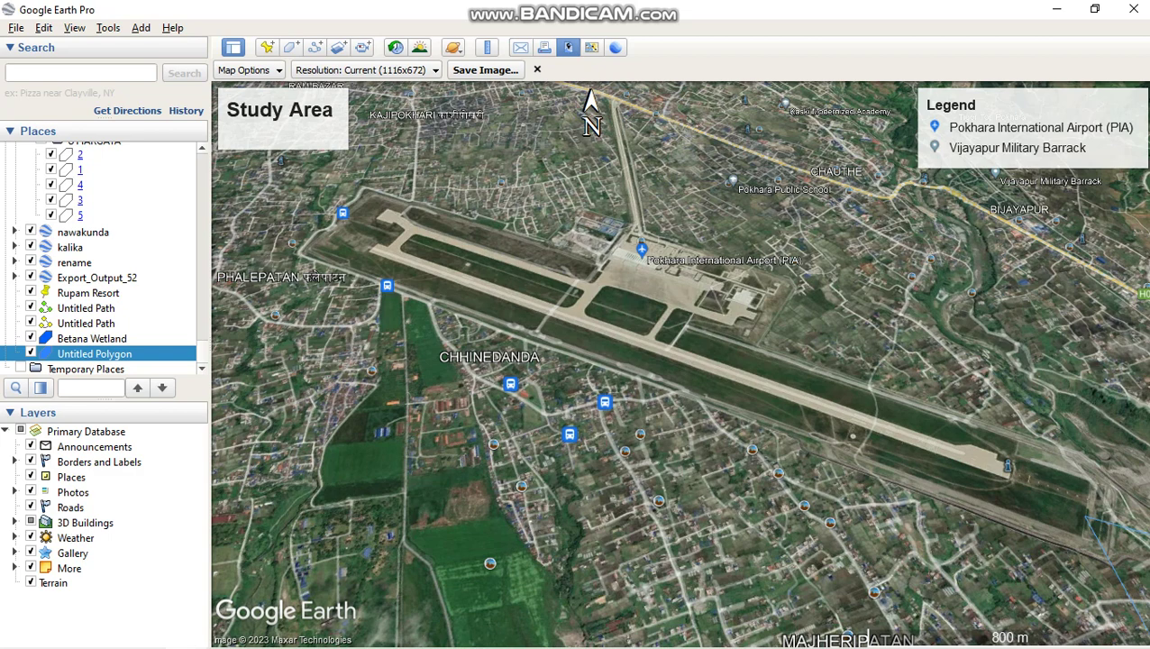
drag(1004, 636, 650, 474)
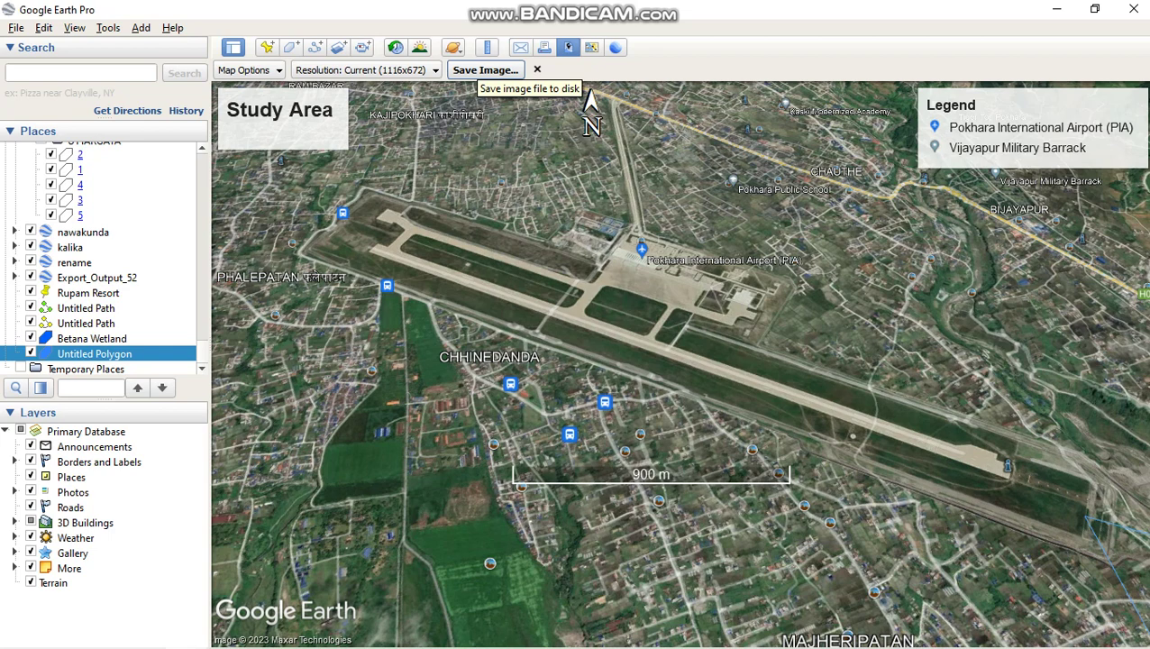
Save the map layout to the Desktop as a JPEG image named "Study area".
click(485, 69)
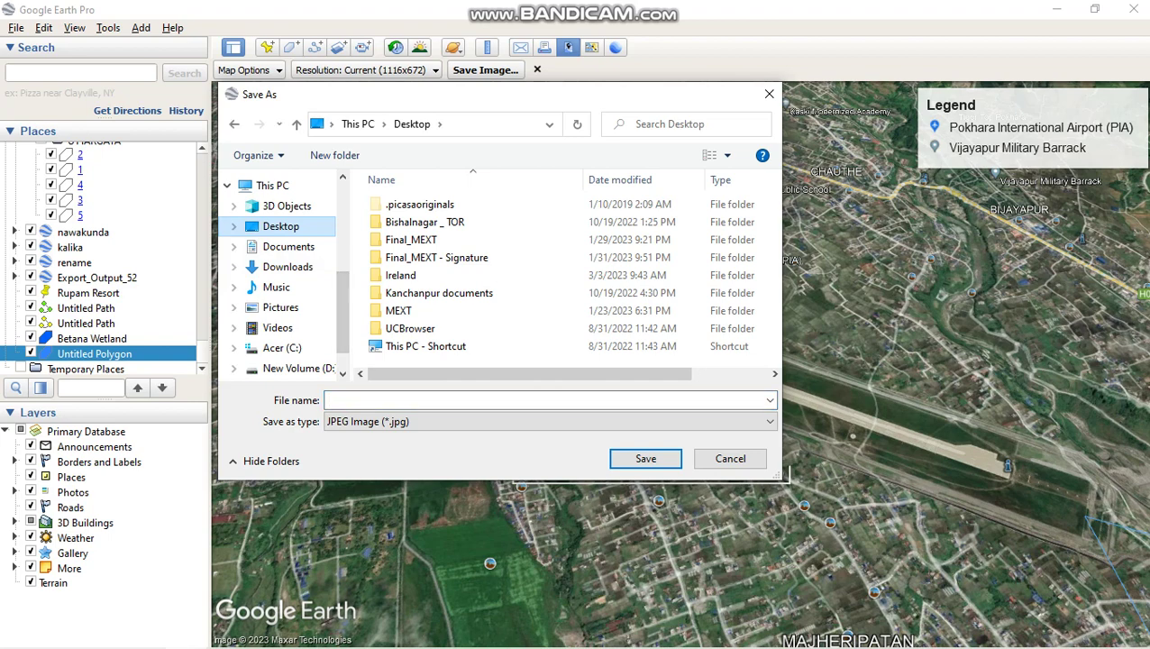
click(233, 226)
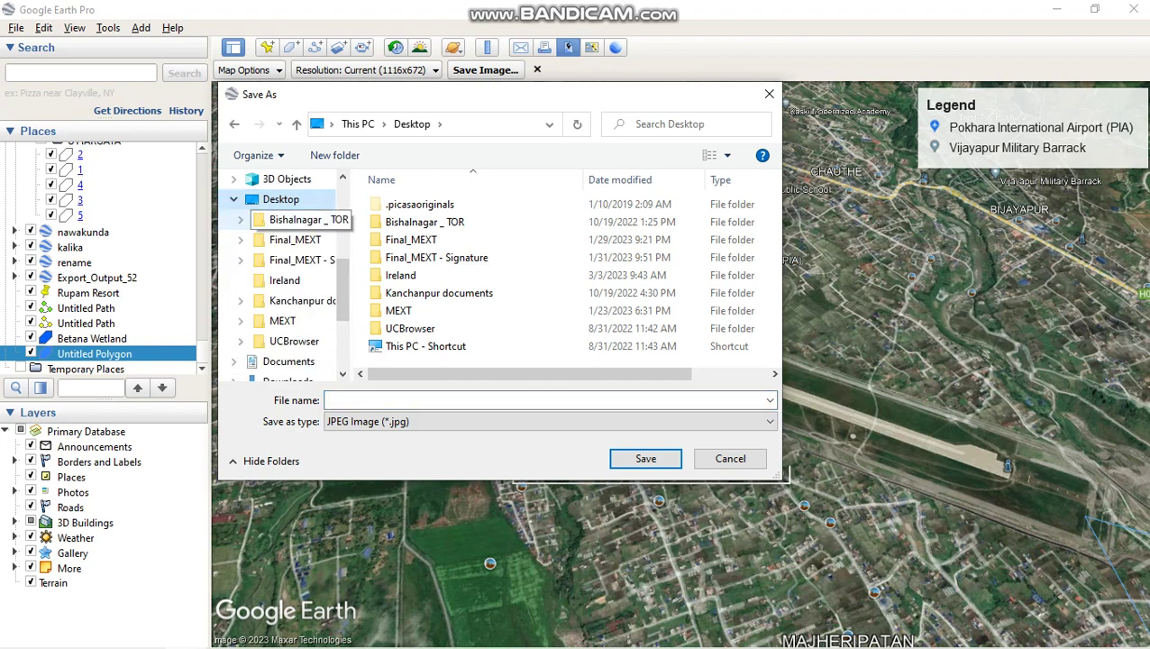
click(329, 399)
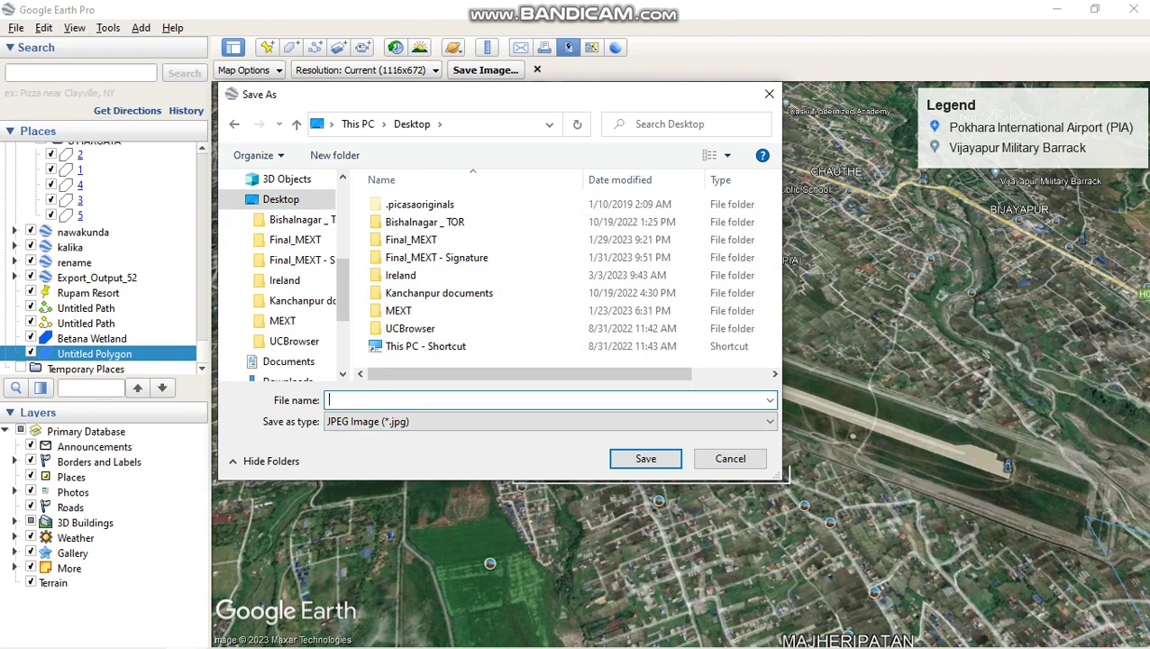
text(Study area)
key(Return)
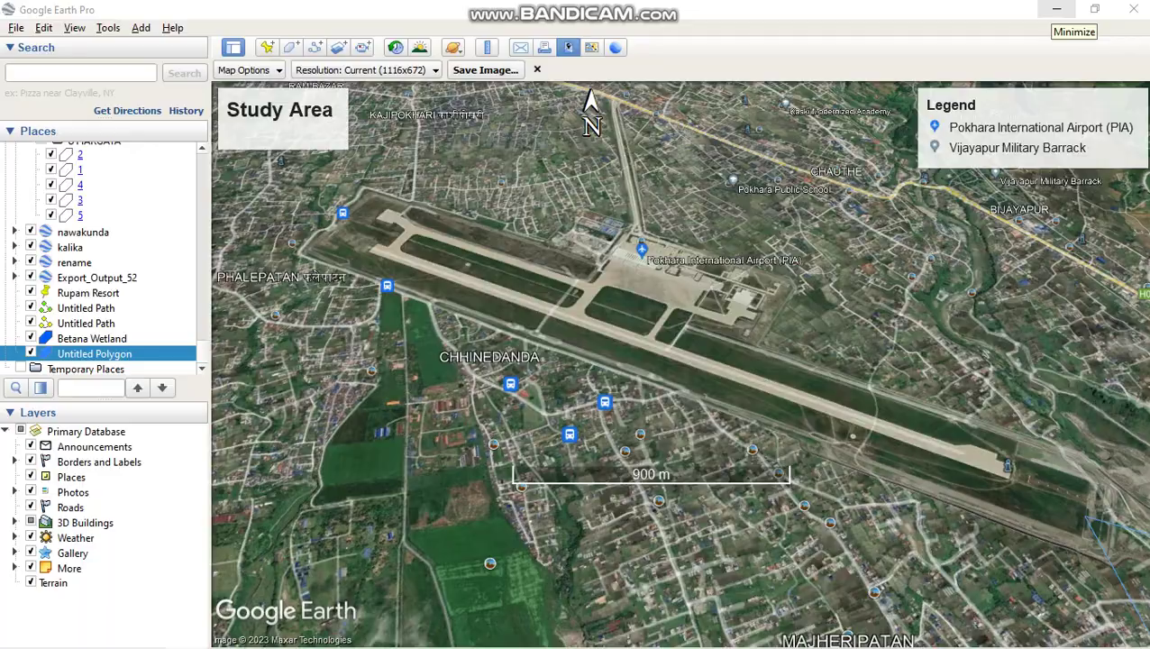
Minimize Google Earth Pro and close the leftover legend and title and description editing windows on the desktop.
click(1056, 9)
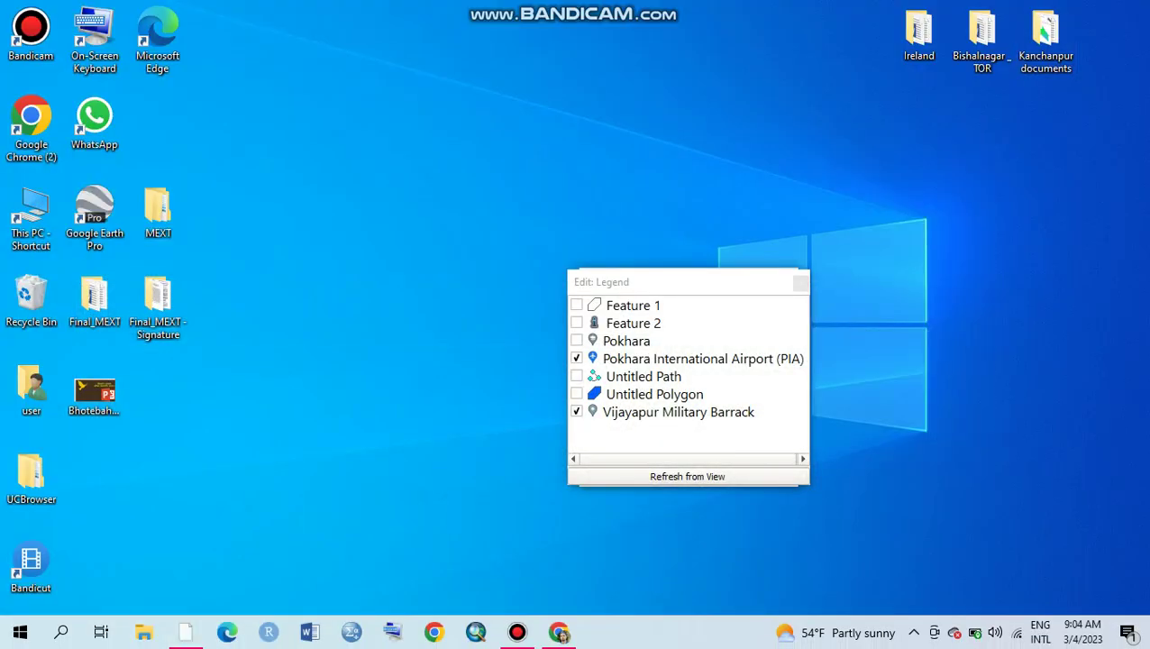
click(800, 283)
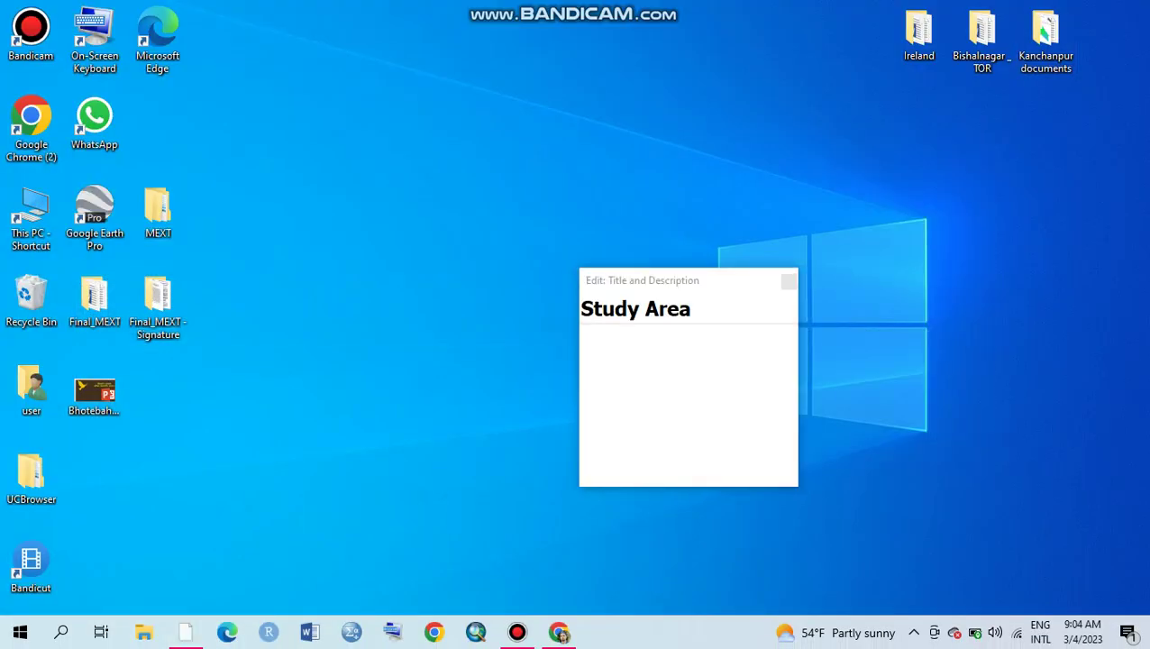
click(787, 281)
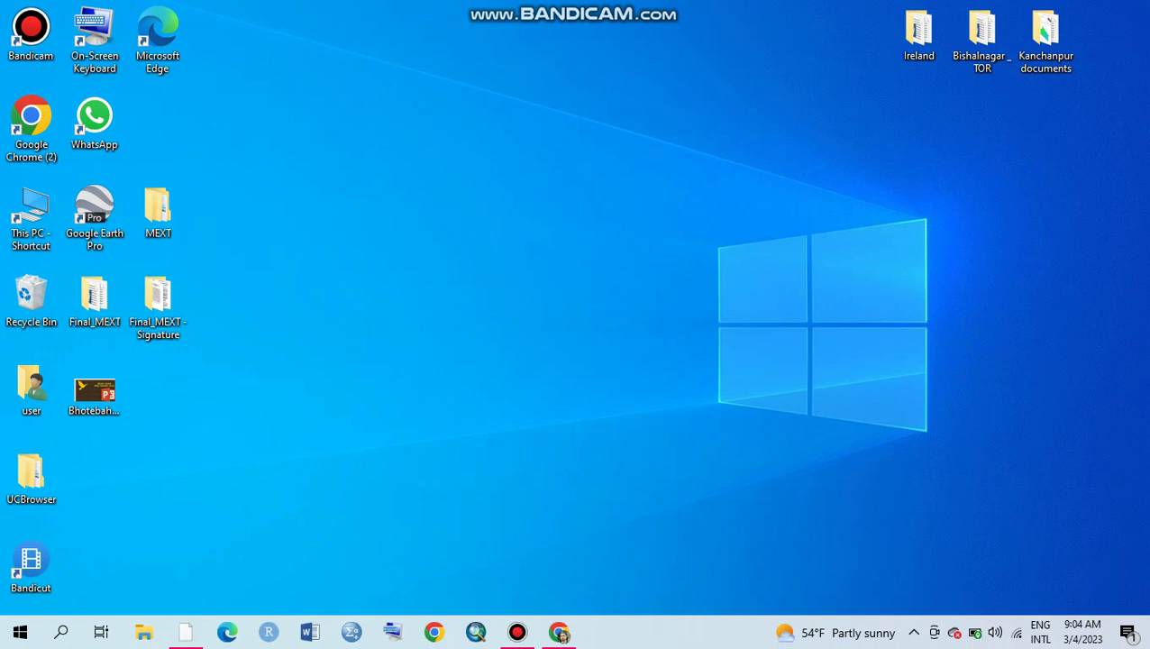
Refresh the desktop and open the saved "Study area" image to view it.
right_click(313, 136)
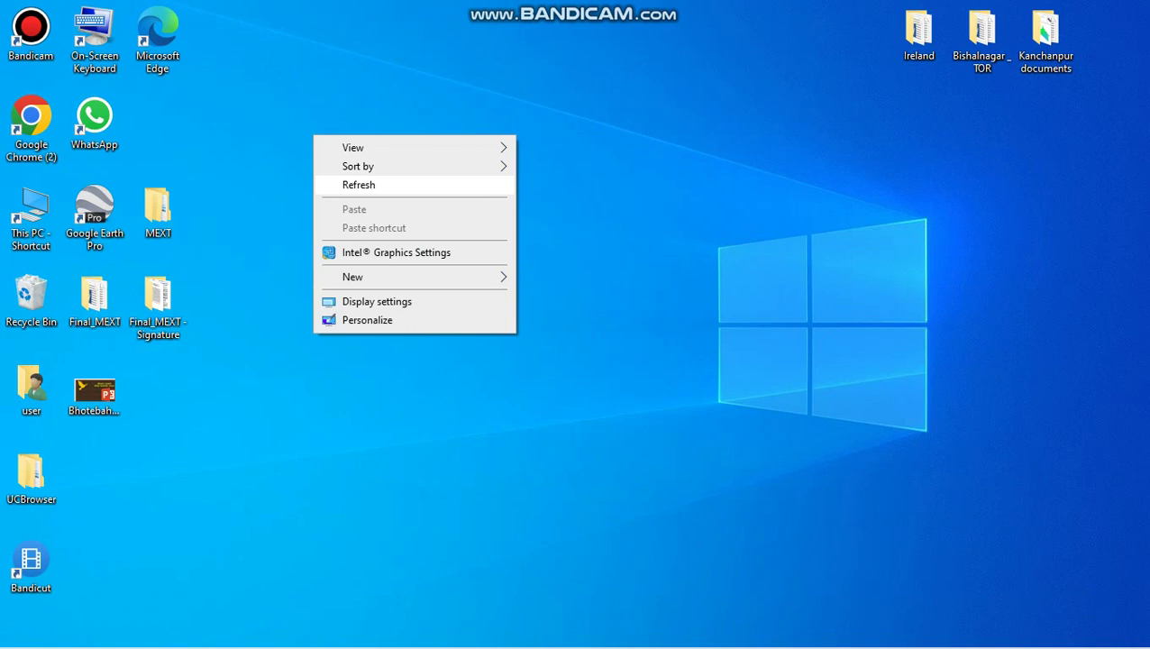
click(361, 185)
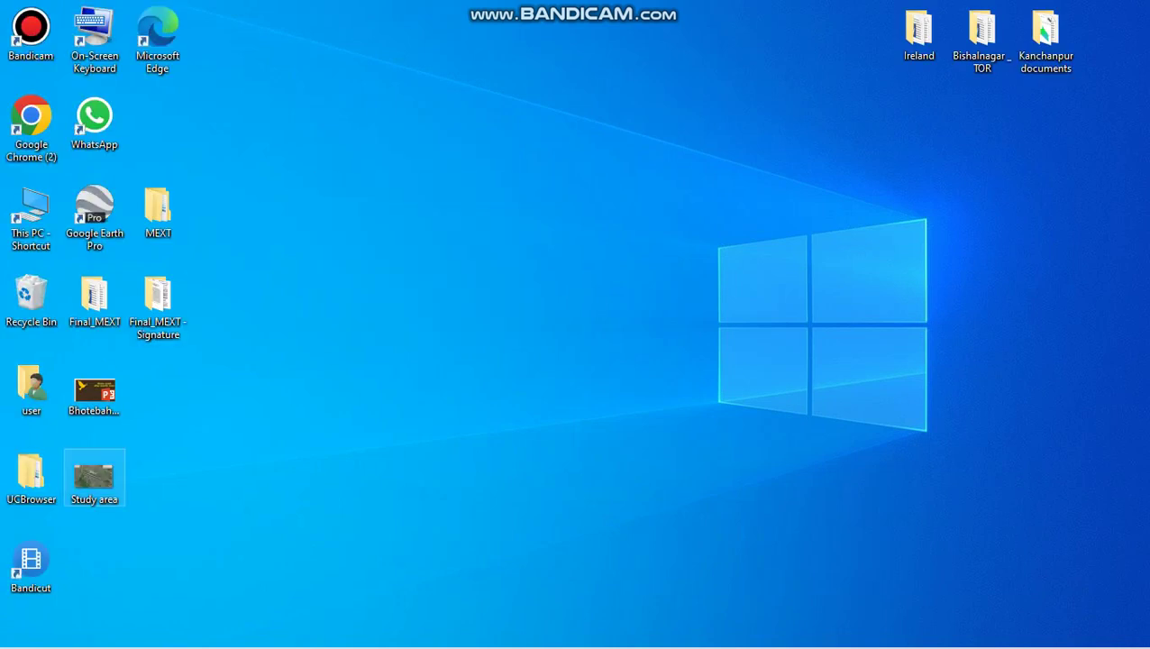
double_click(94, 478)
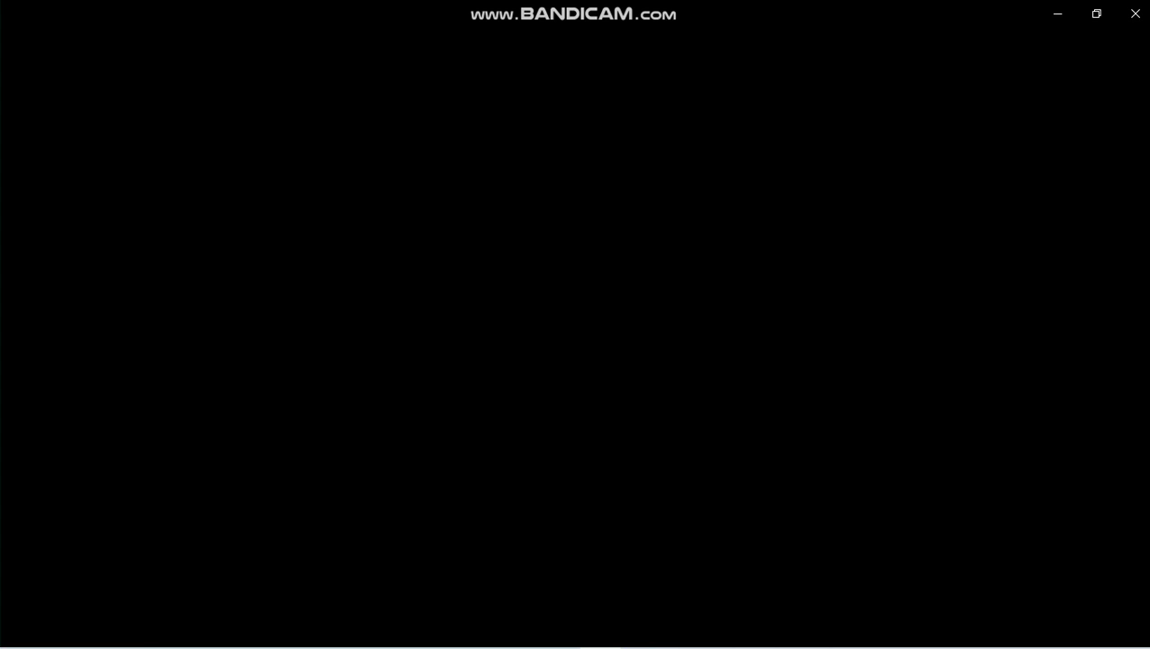